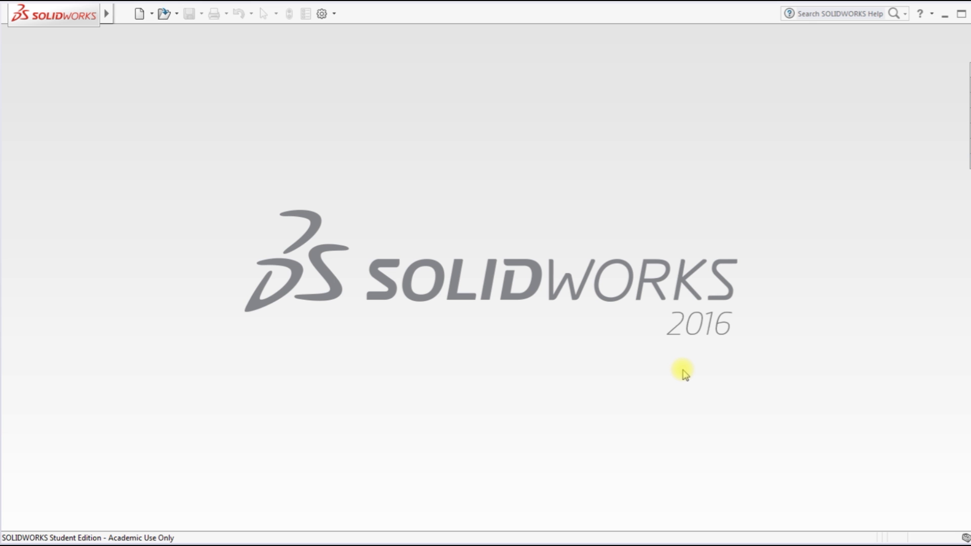
Create a new Part document, Part1, from the New SOLIDWORKS Document dialog
{"action": "right_click", "coordinate": [686, 374]}
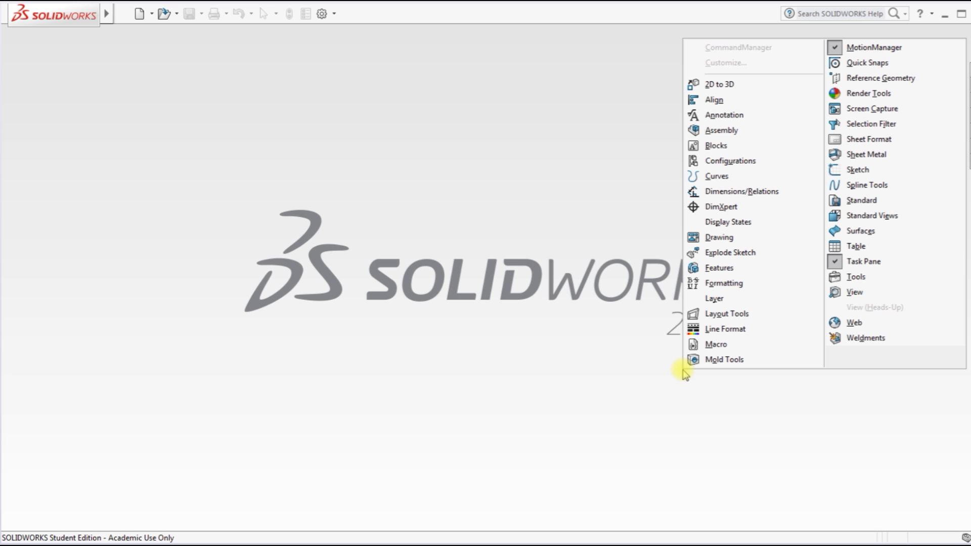
{"action": "left_click", "coordinate": [658, 373]}
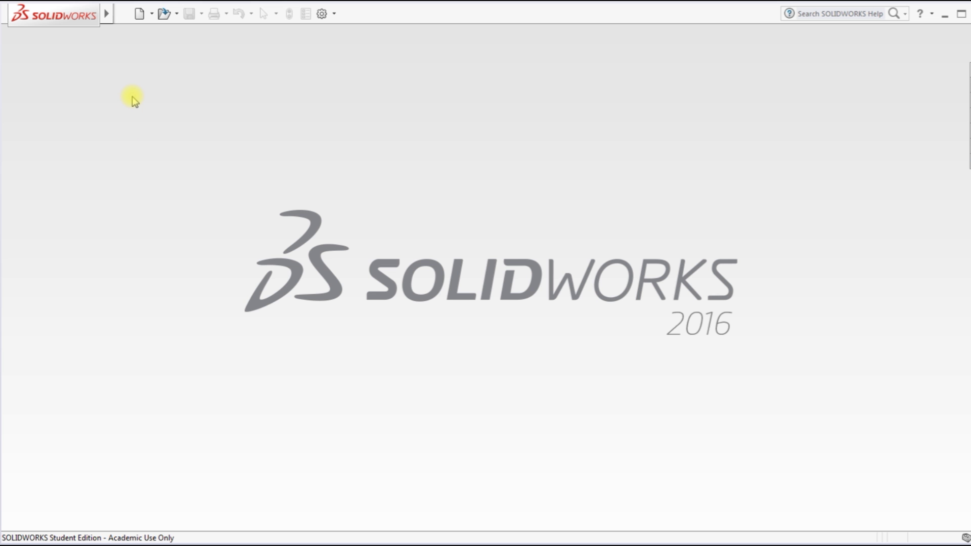
{"action": "left_click", "coordinate": [139, 15]}
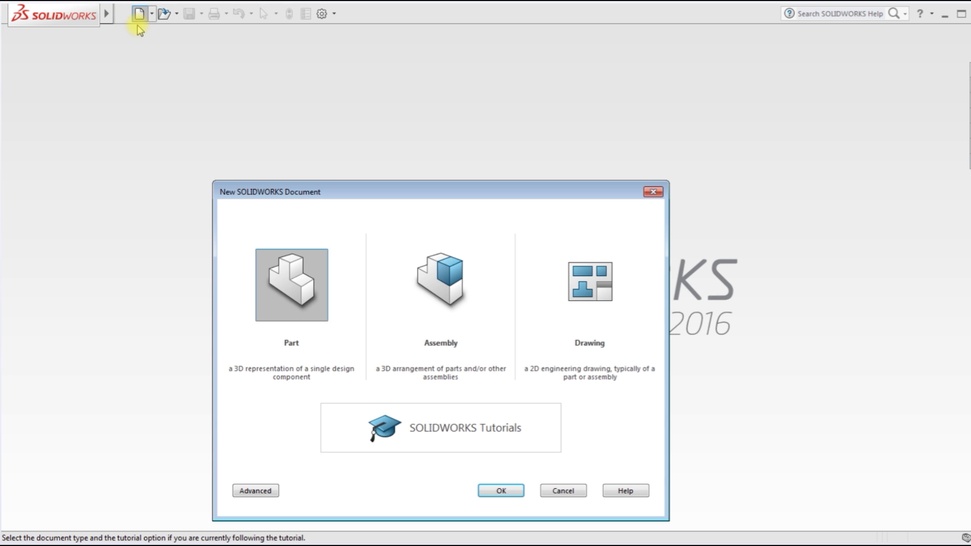
{"action": "left_click", "coordinate": [288, 287]}
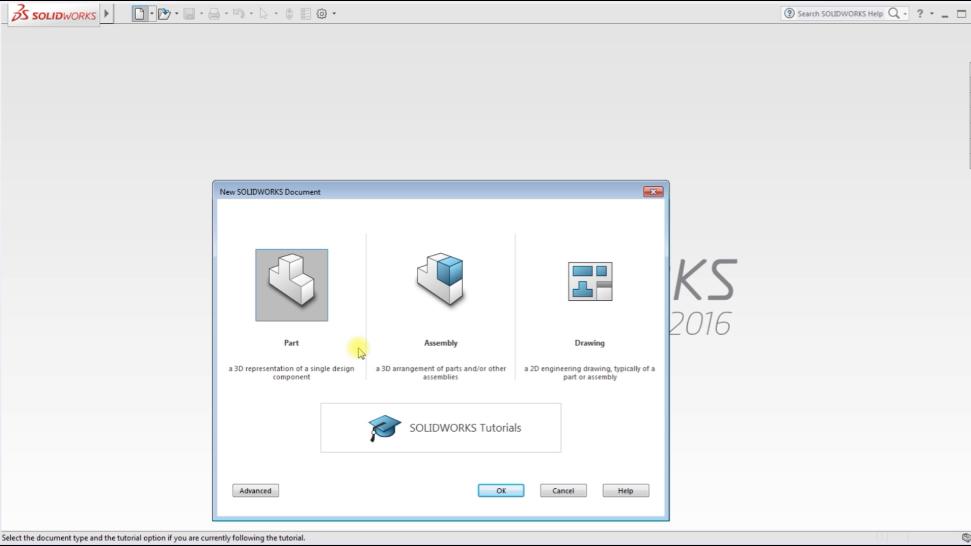
{"action": "left_click", "coordinate": [502, 491]}
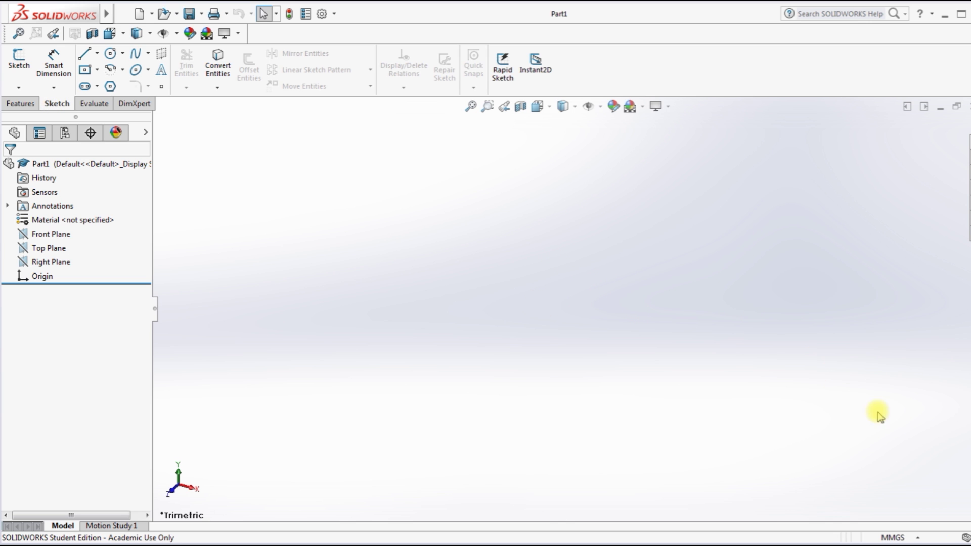
Switch the part's unit system from MMGS to IPS (inch, pound, second)
{"action": "left_click", "coordinate": [920, 538]}
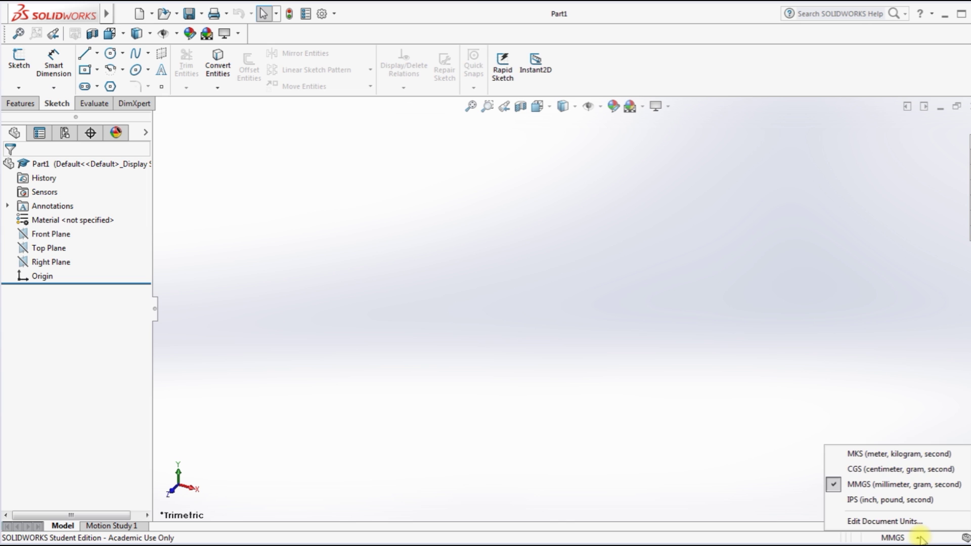
{"action": "left_click", "coordinate": [893, 500]}
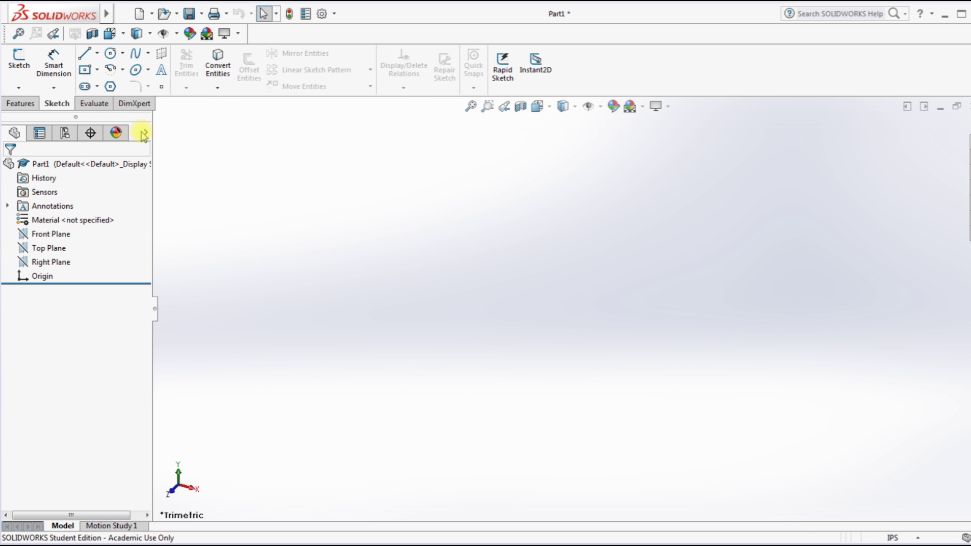
Start a line sketch on the Front Plane and set the view to Front
{"action": "left_click", "coordinate": [85, 55]}
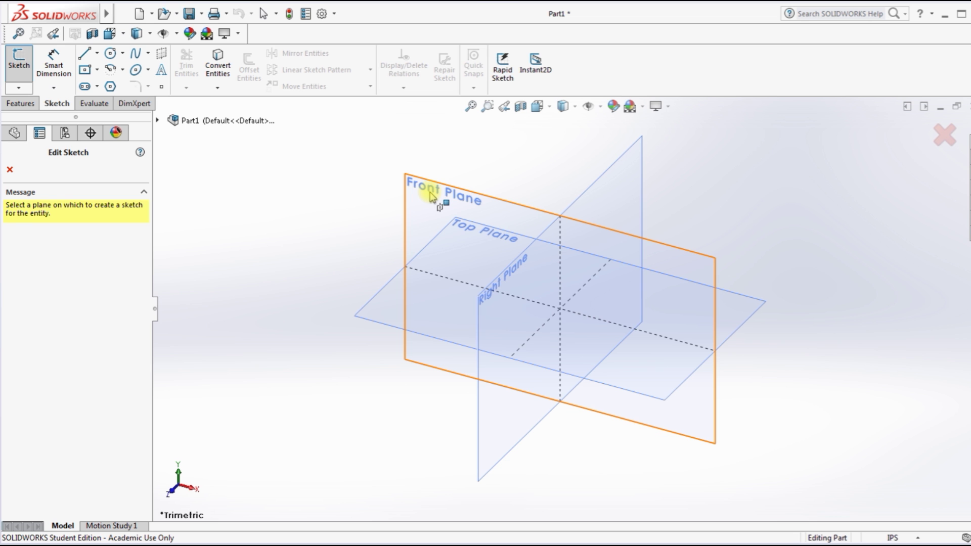
{"action": "left_click", "coordinate": [430, 195]}
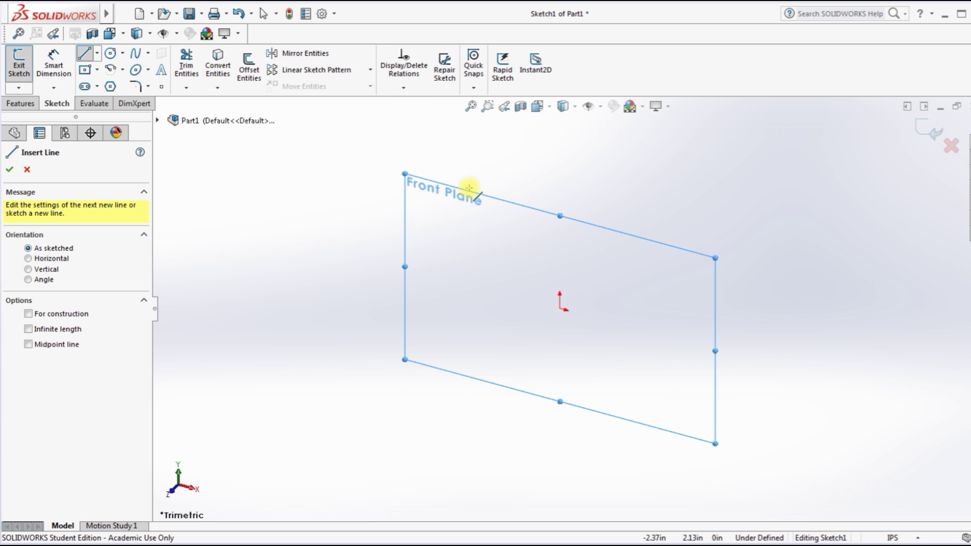
{"action": "left_click", "coordinate": [538, 108]}
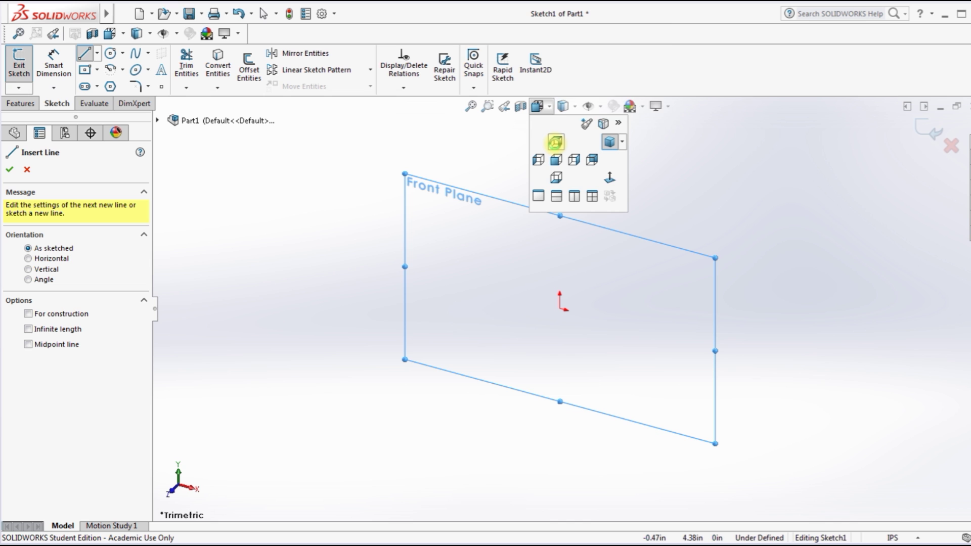
{"action": "left_click", "coordinate": [556, 160]}
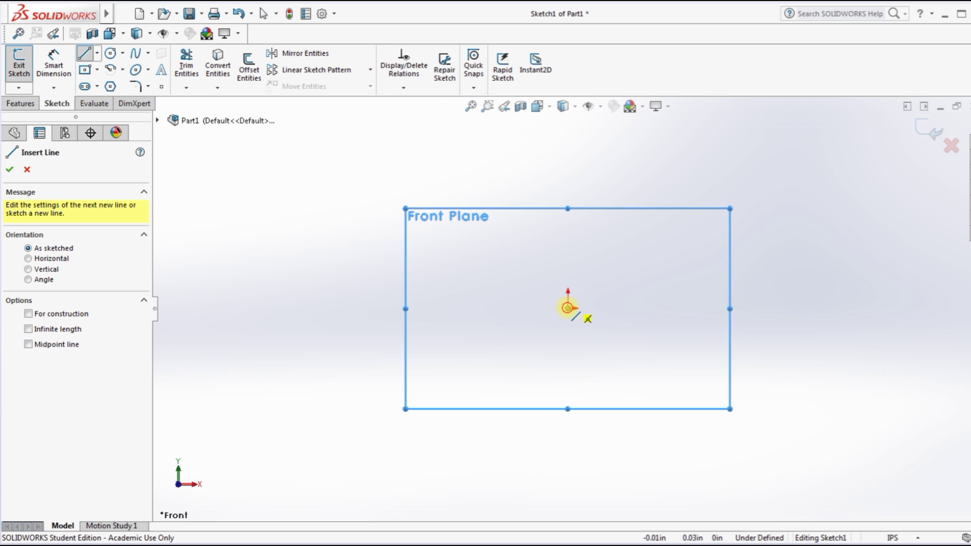
Draw a closed six-line stepped profile from the origin, roughly 4.09 in long and 2.08 in tall
{"action": "left_click", "coordinate": [568, 308]}
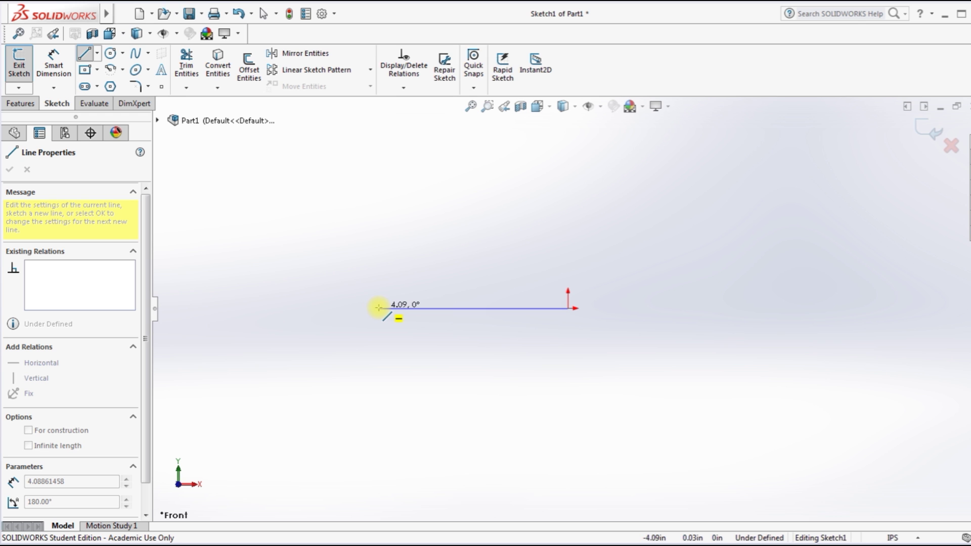
{"action": "left_click", "coordinate": [378, 308]}
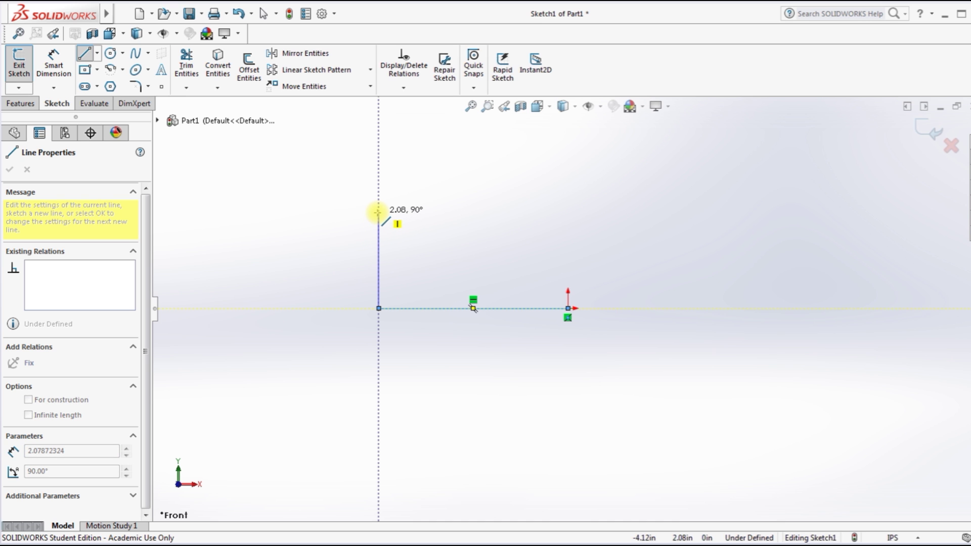
{"action": "left_click", "coordinate": [378, 213]}
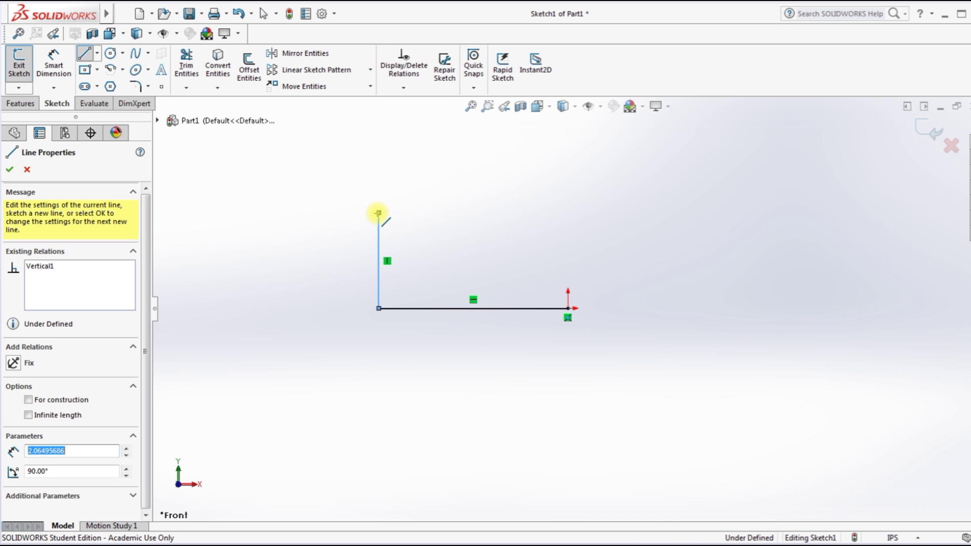
{"action": "left_click", "coordinate": [424, 213]}
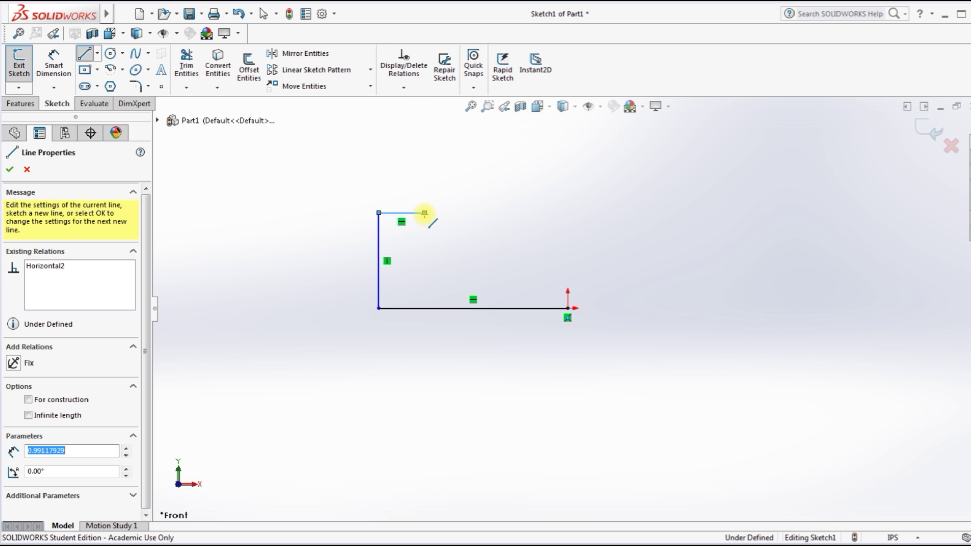
{"action": "left_click", "coordinate": [425, 261]}
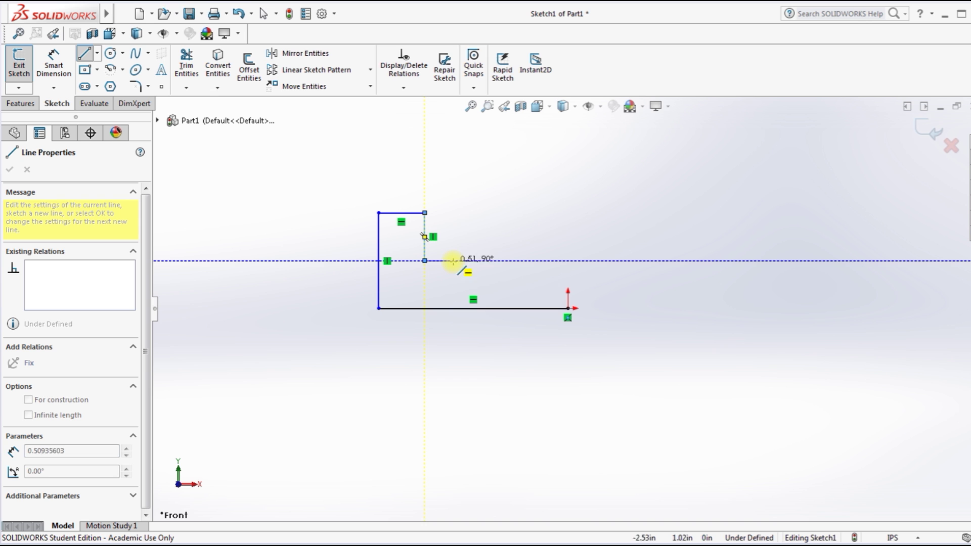
{"action": "left_click", "coordinate": [567, 261]}
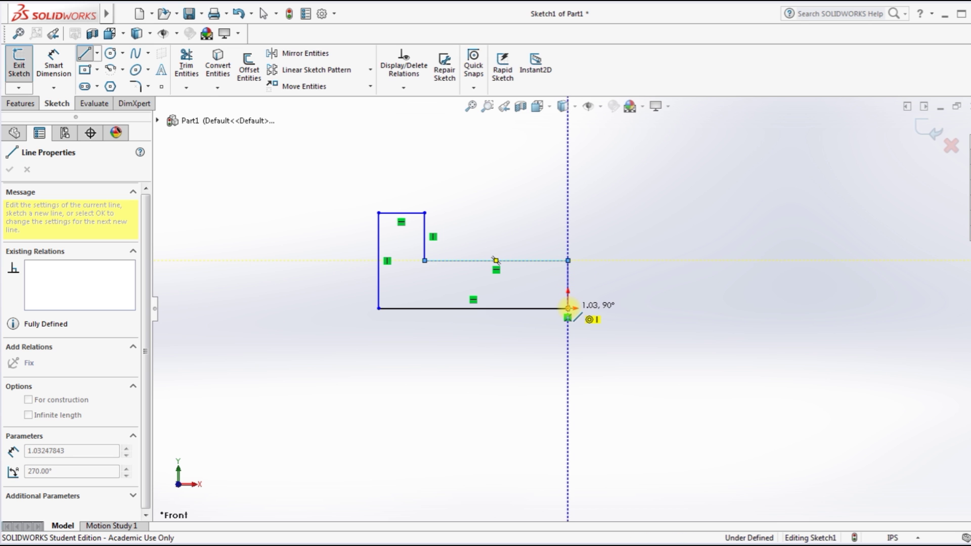
{"action": "left_click", "coordinate": [567, 308]}
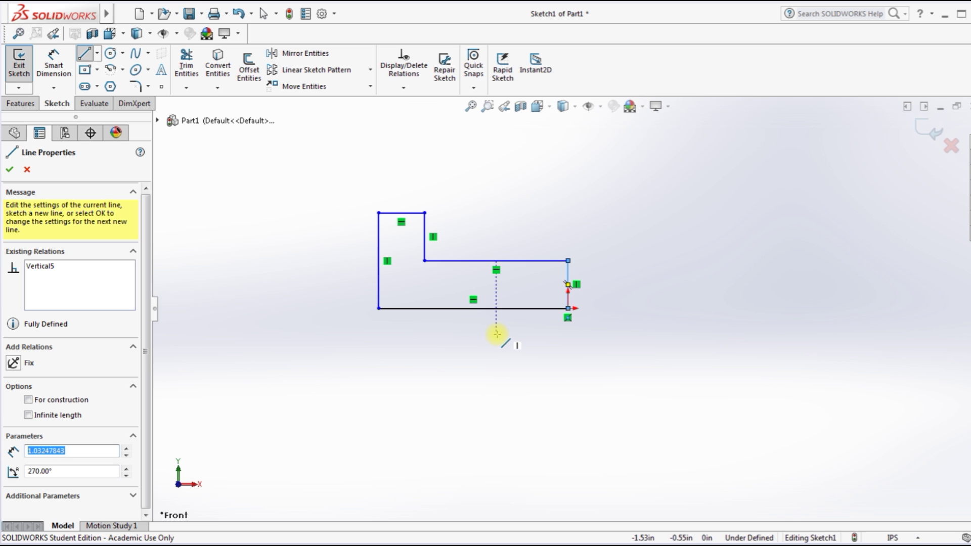
{"action": "key", "text": "Escape"}
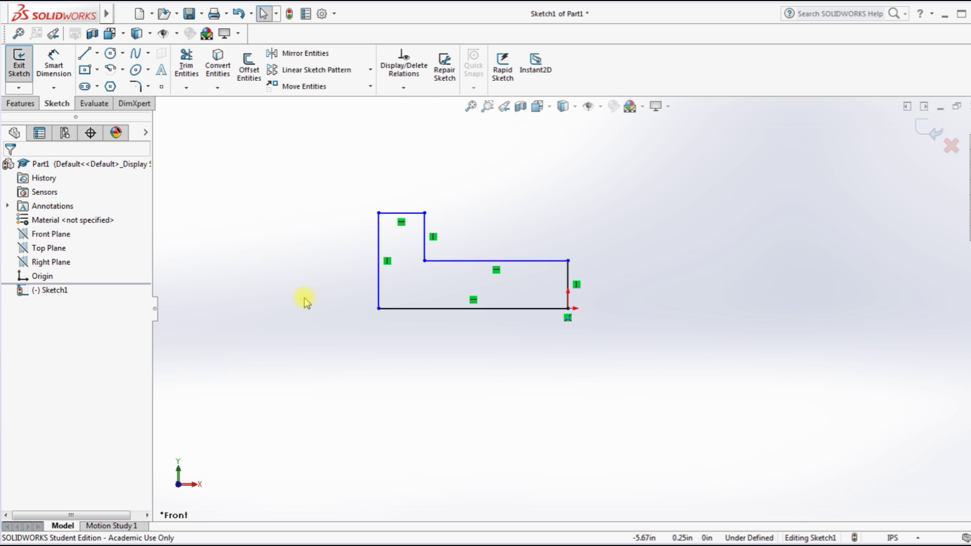
Dimension the bottom line 4.00 in, the left edge 2.00 in and the top step 1.00 in
{"action": "left_click", "coordinate": [53, 65]}
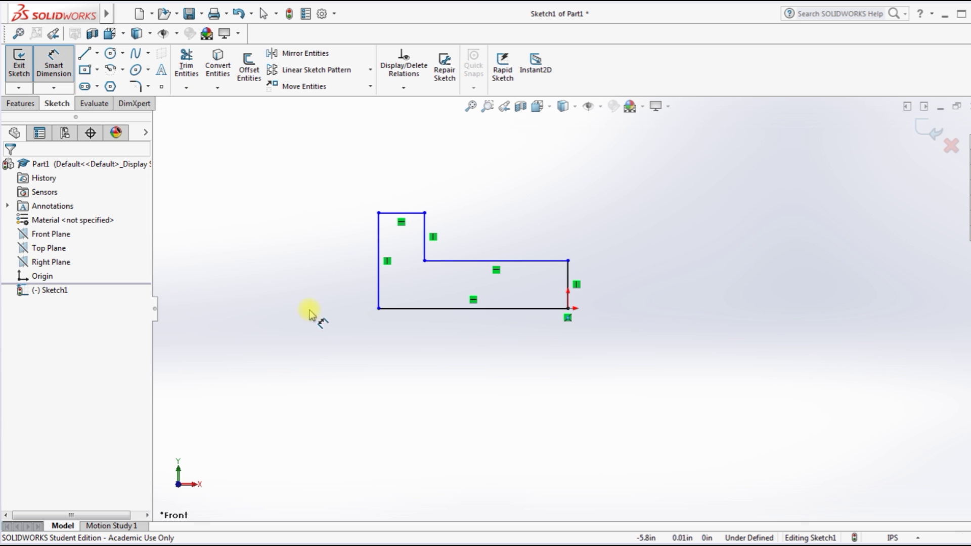
{"action": "left_click", "coordinate": [471, 311]}
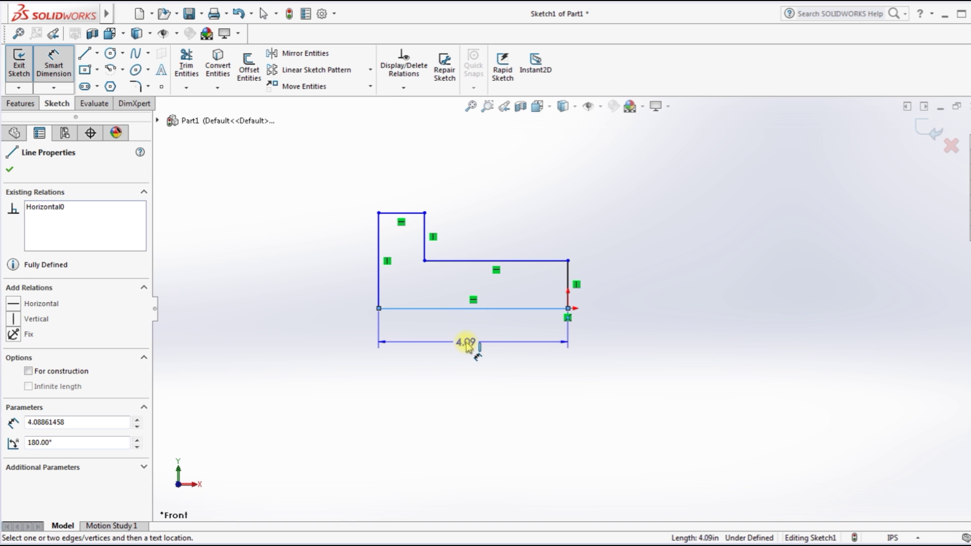
{"action": "left_click", "coordinate": [466, 359]}
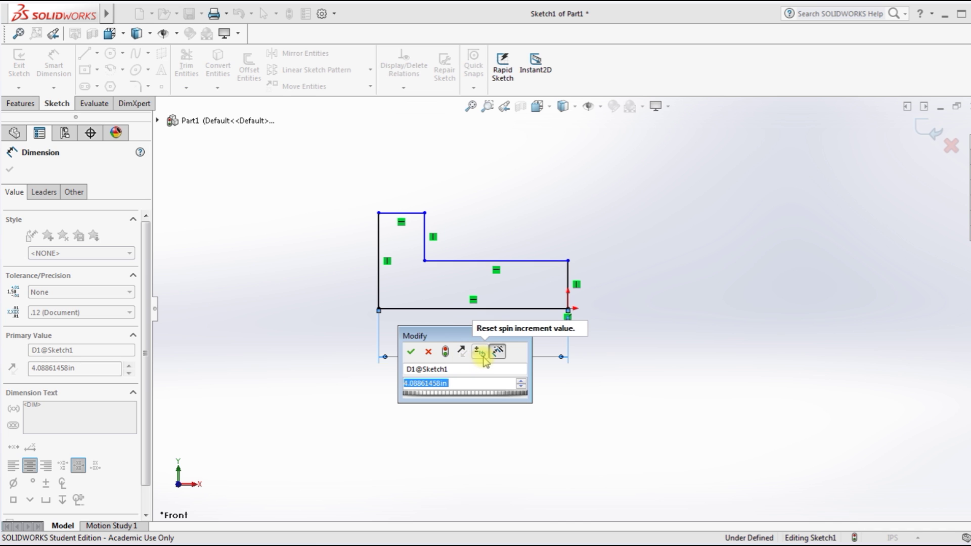
{"action": "type", "text": "4"}
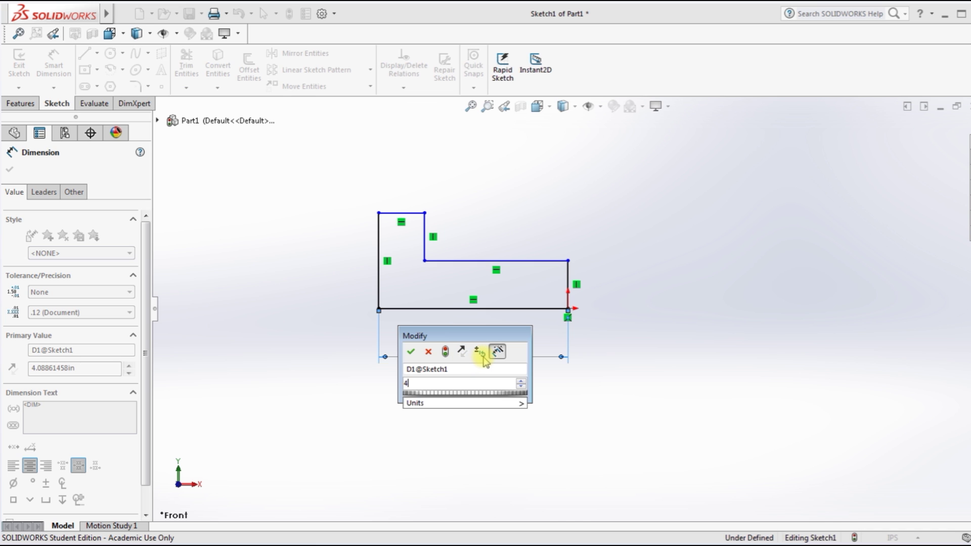
{"action": "left_click", "coordinate": [412, 353]}
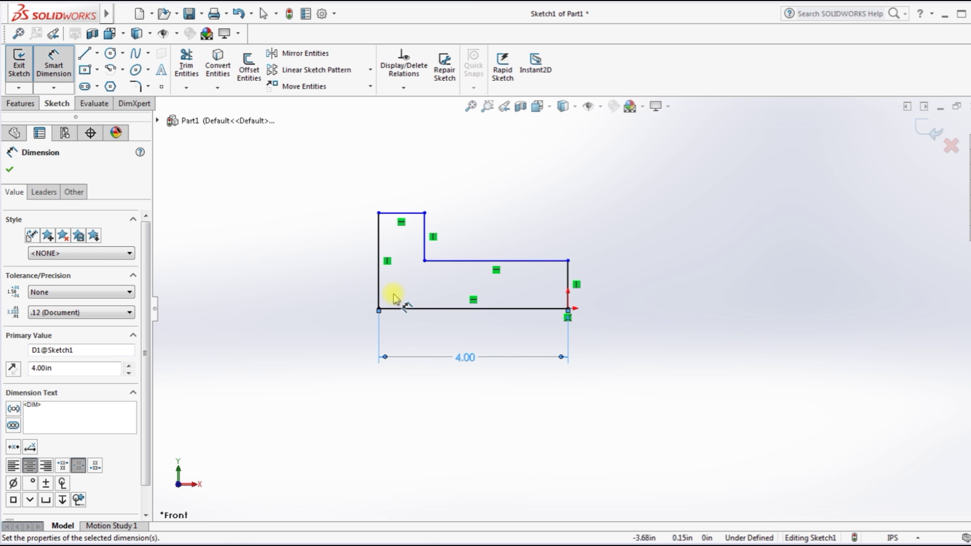
{"action": "left_click", "coordinate": [380, 276]}
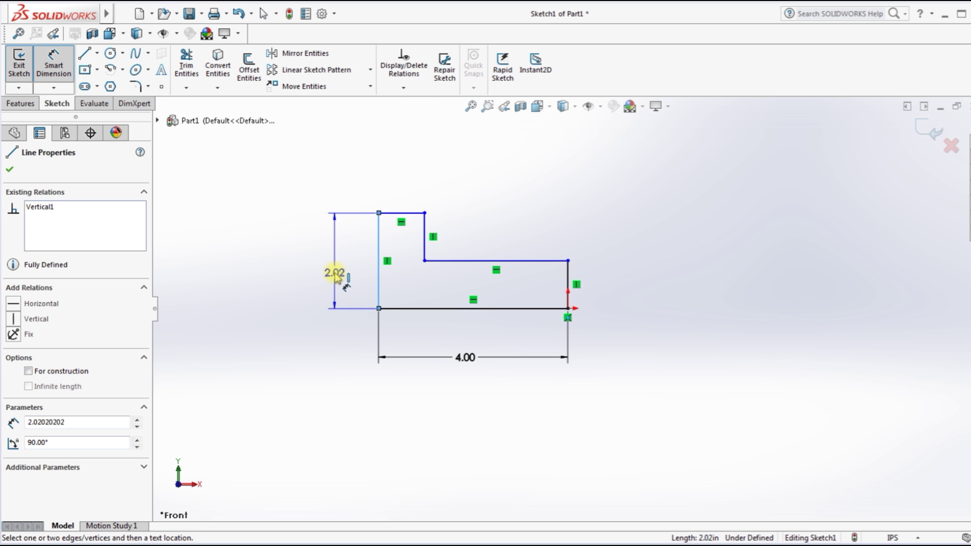
{"action": "left_click", "coordinate": [335, 276]}
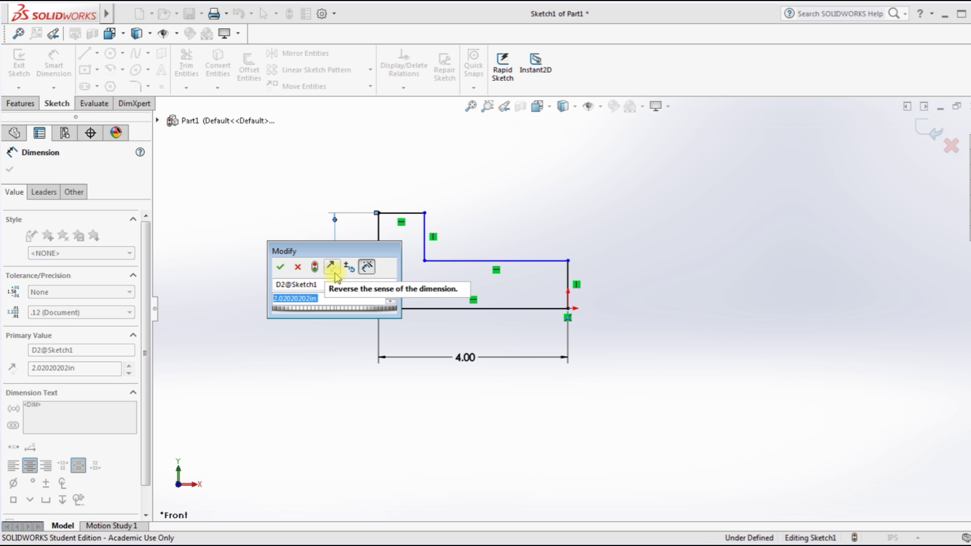
{"action": "type", "text": "2"}
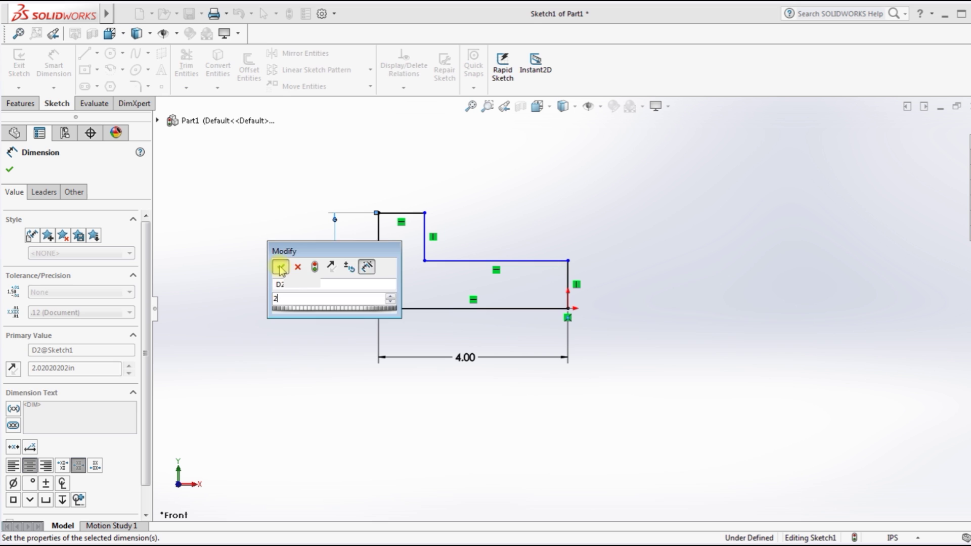
{"action": "left_click", "coordinate": [281, 268]}
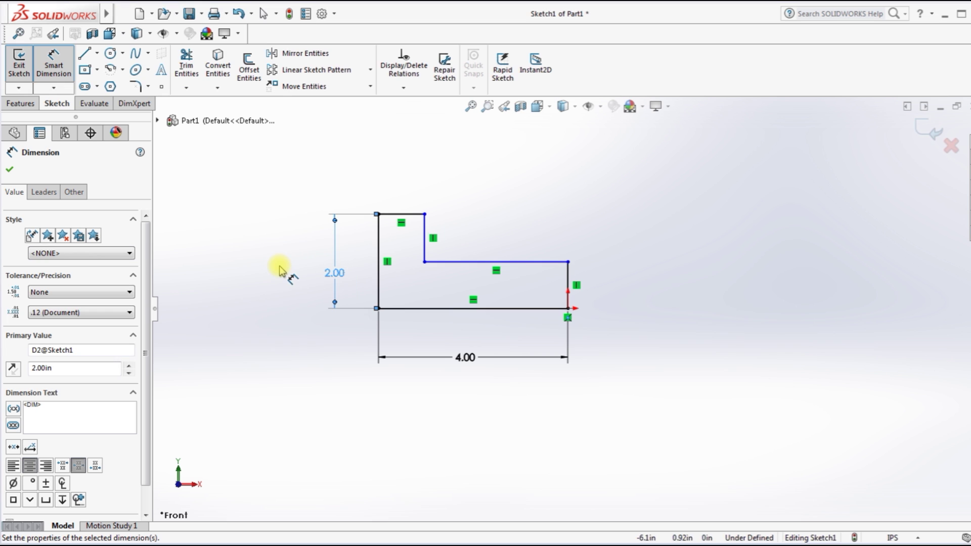
{"action": "left_click", "coordinate": [399, 215]}
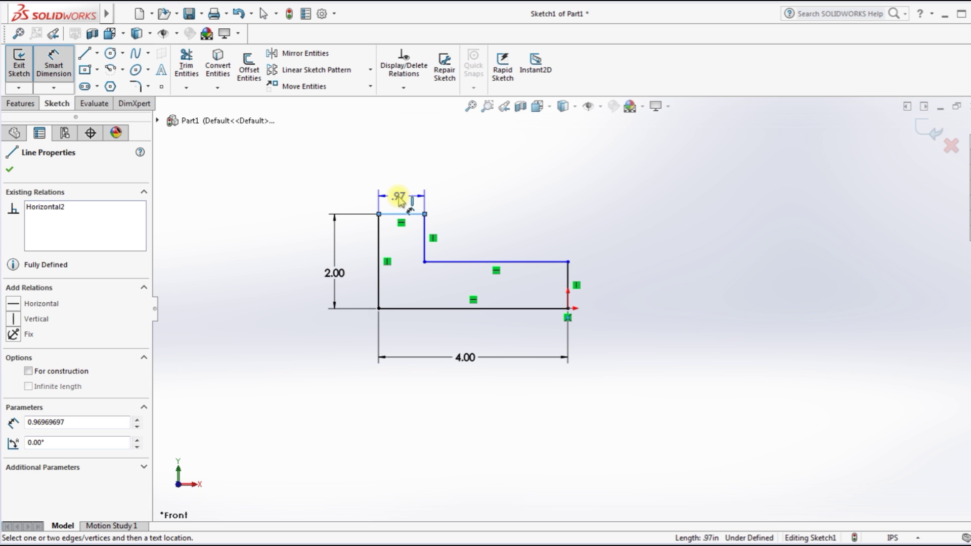
{"action": "left_click", "coordinate": [399, 198]}
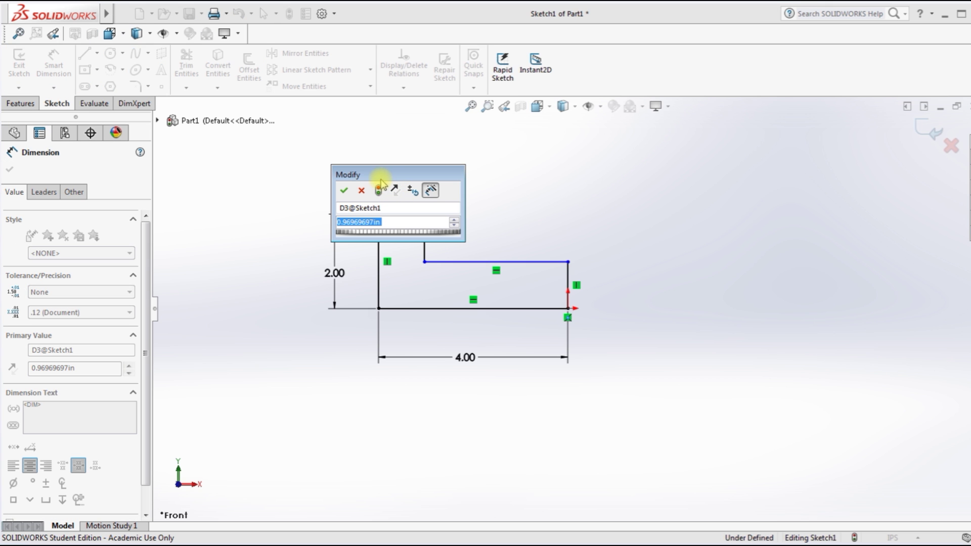
{"action": "type", "text": "1"}
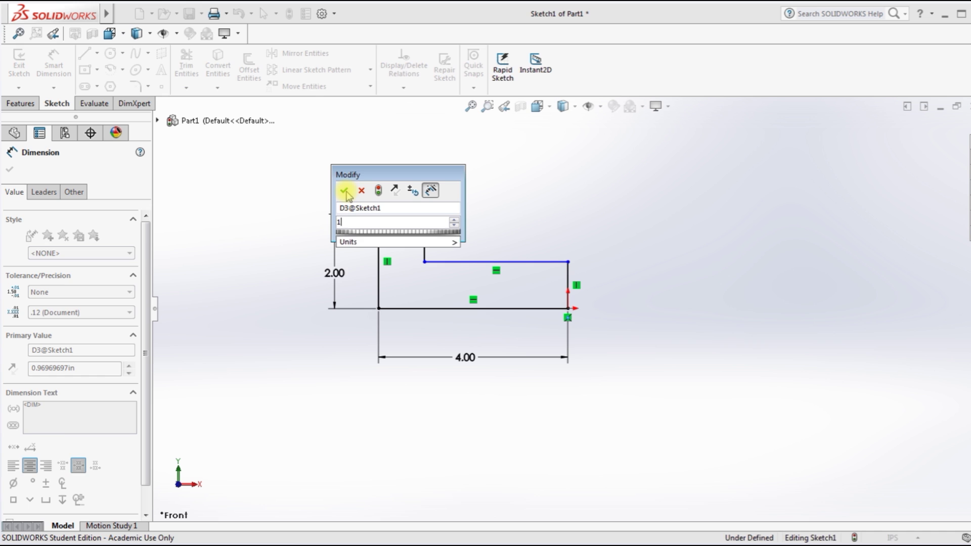
{"action": "left_click", "coordinate": [345, 192]}
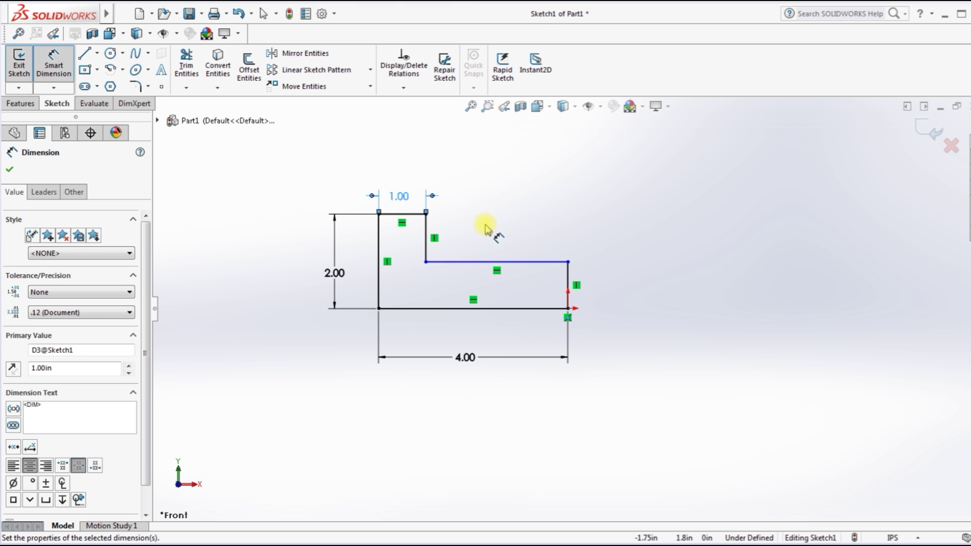
Discard the redundant 3.00 dimension and dimension the right end 1.00 in tall
{"action": "left_click", "coordinate": [481, 262]}
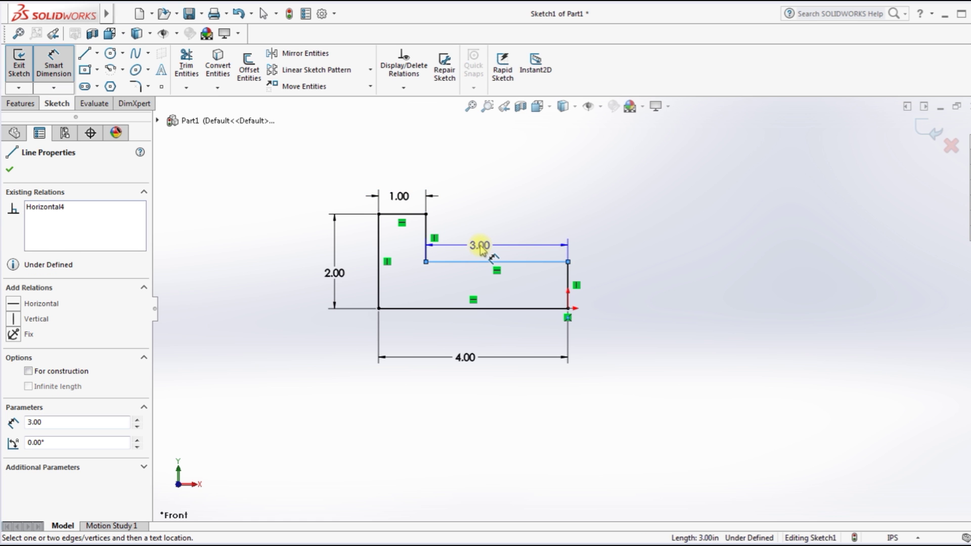
{"action": "left_click", "coordinate": [481, 246]}
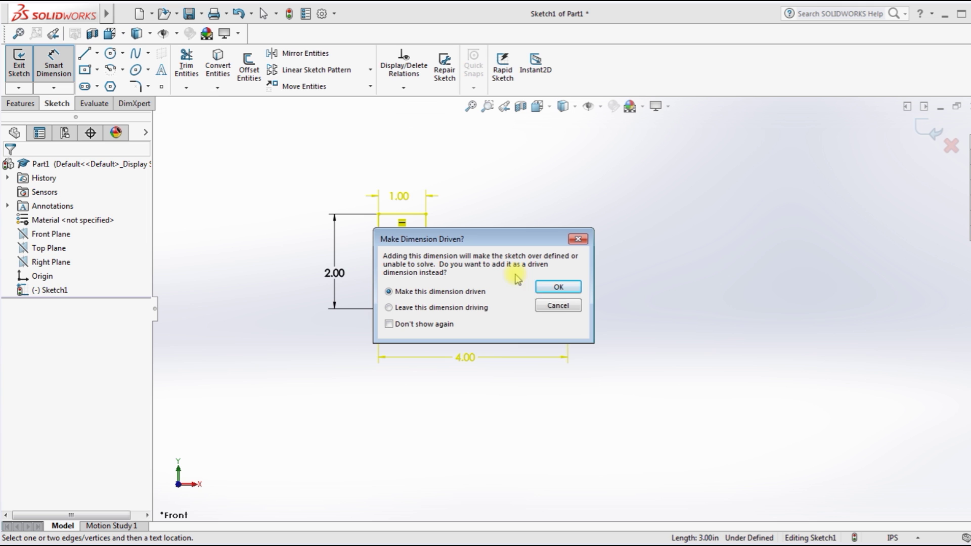
{"action": "left_click", "coordinate": [558, 306]}
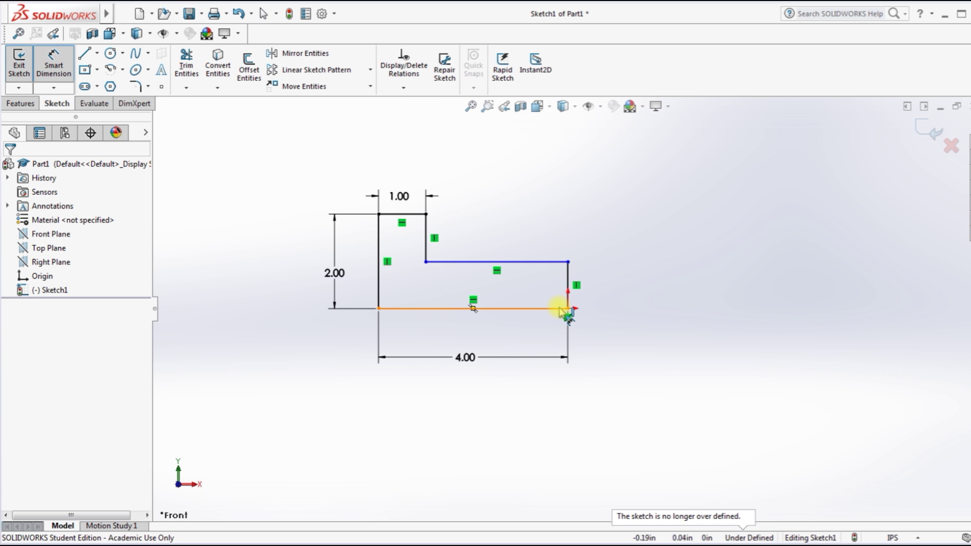
{"action": "left_click", "coordinate": [483, 262]}
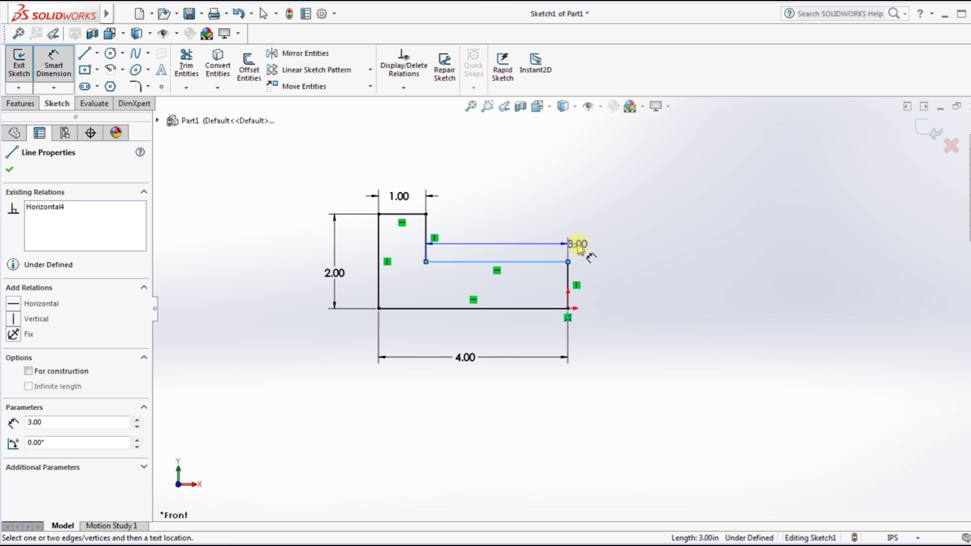
{"action": "key", "text": "Escape"}
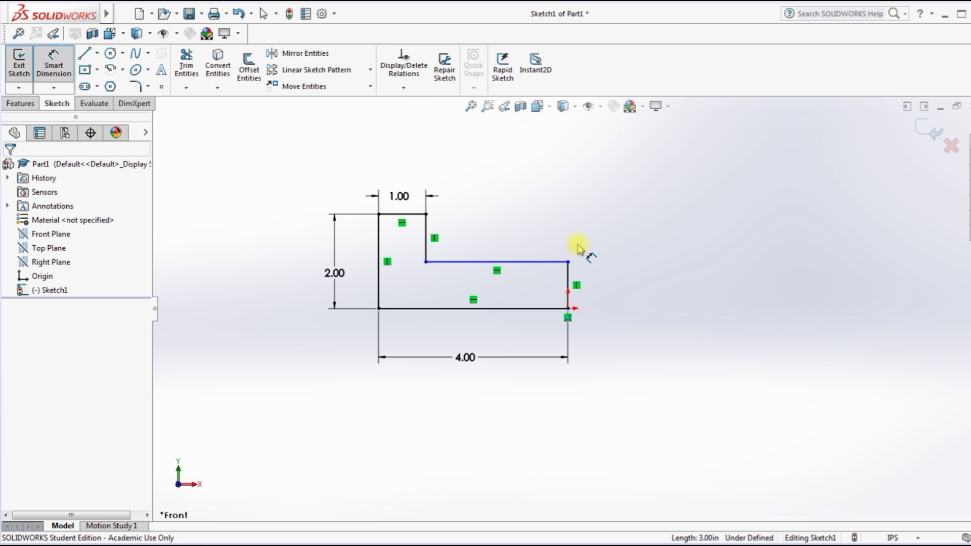
{"action": "left_click", "coordinate": [569, 284]}
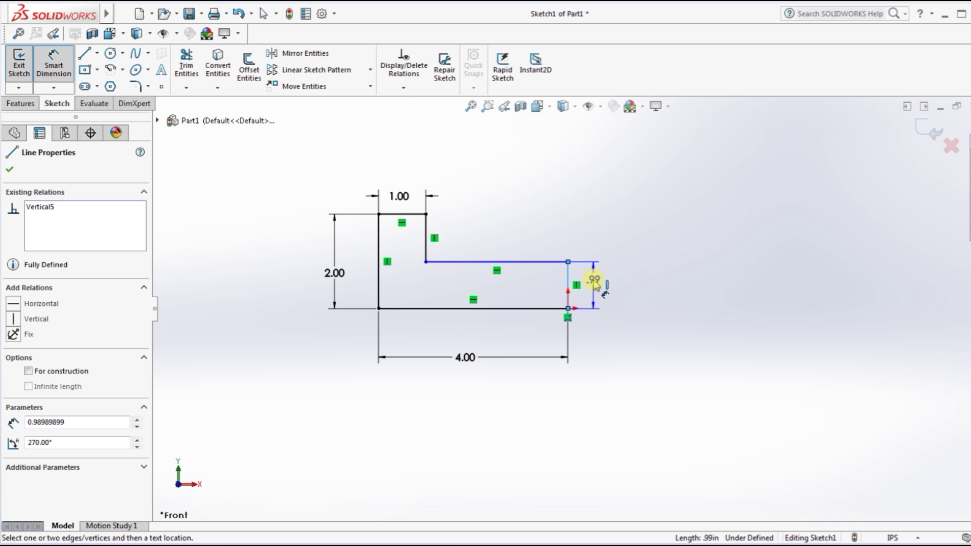
{"action": "left_click", "coordinate": [596, 282]}
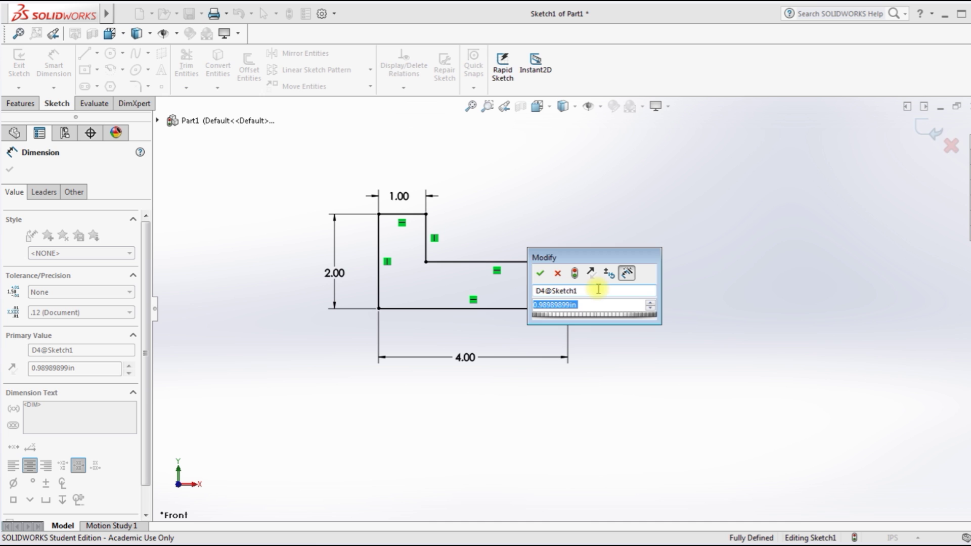
{"action": "type", "text": "1"}
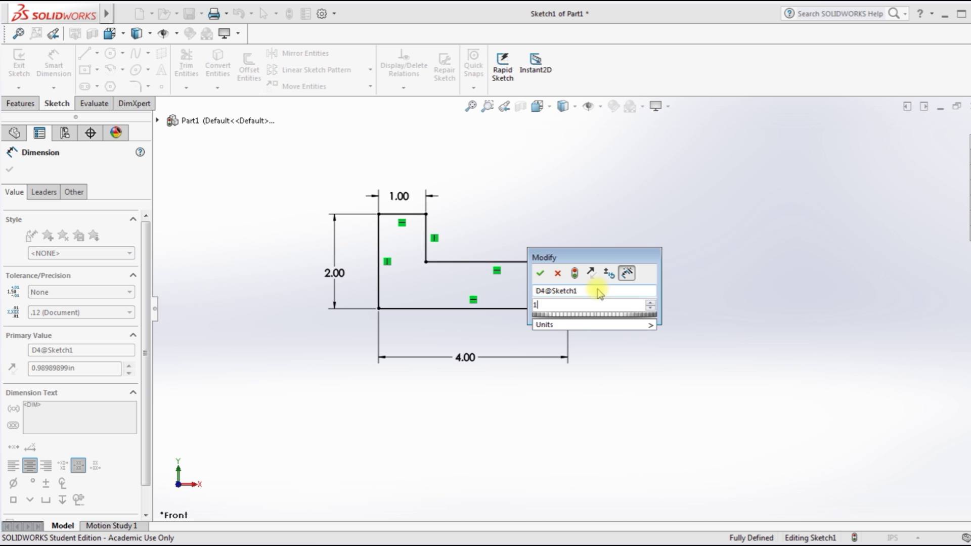
{"action": "left_click", "coordinate": [542, 273]}
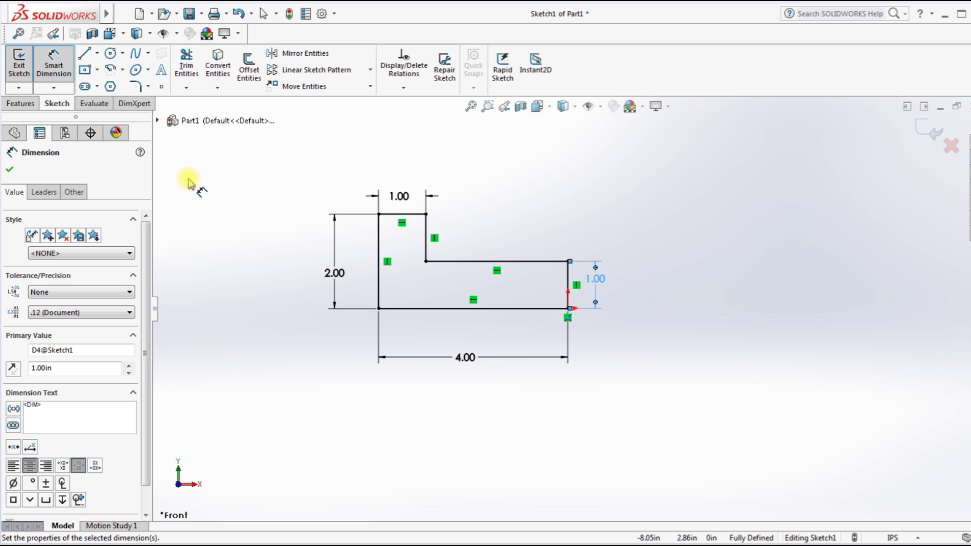
{"action": "left_click", "coordinate": [263, 14]}
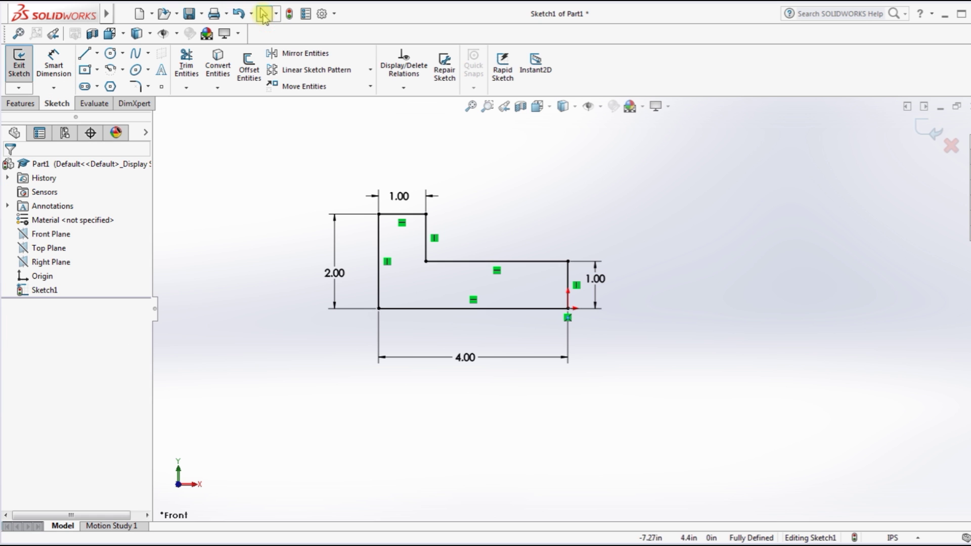
{"action": "left_click", "coordinate": [20, 104]}
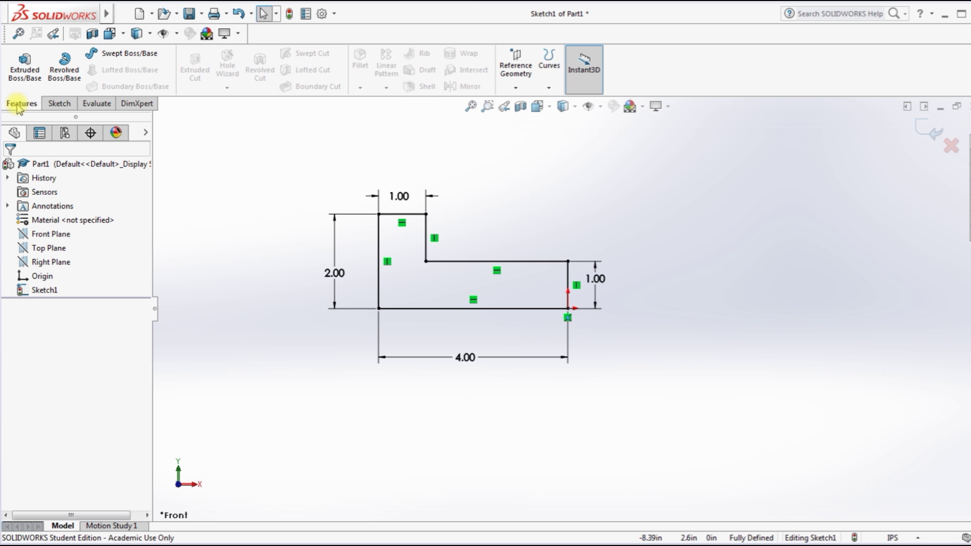
{"action": "left_click", "coordinate": [64, 66]}
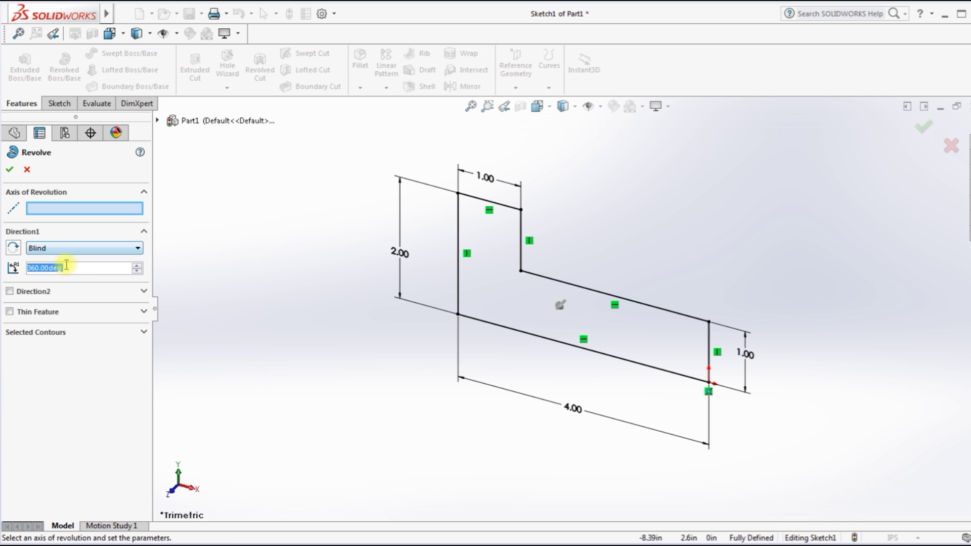
{"action": "left_click", "coordinate": [84, 267]}
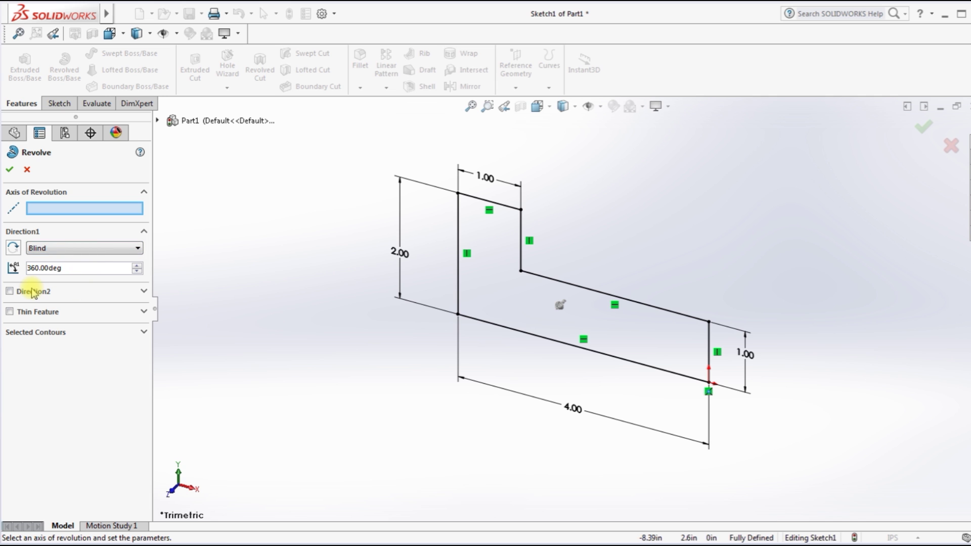
{"action": "left_click", "coordinate": [9, 170]}
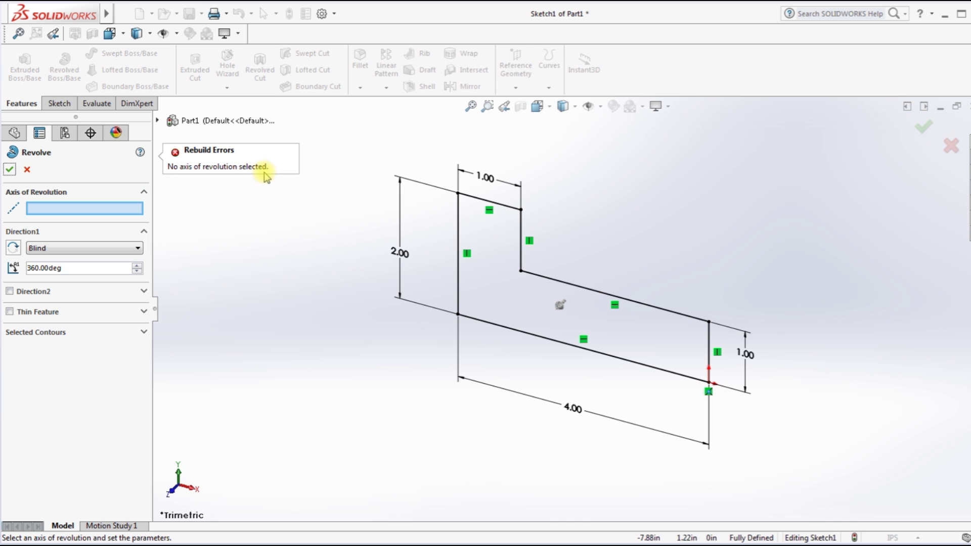
{"action": "left_click", "coordinate": [59, 104]}
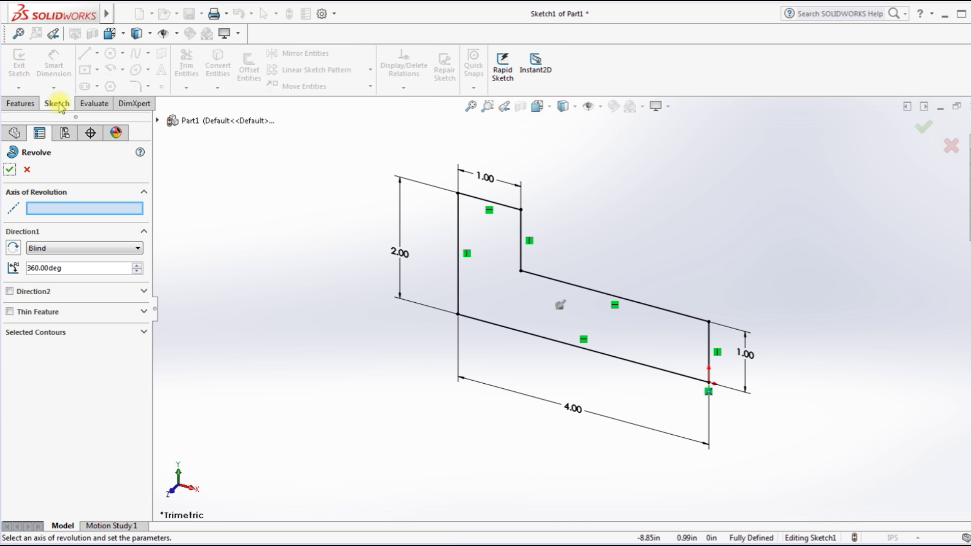
Cancel the axis-less revolve and return to the Front view
{"action": "left_click", "coordinate": [27, 169]}
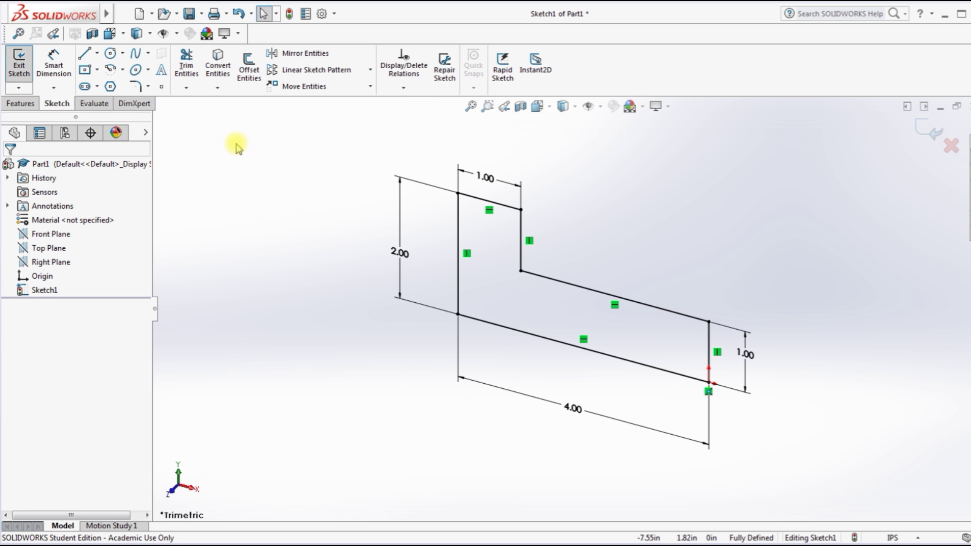
{"action": "left_click", "coordinate": [539, 108]}
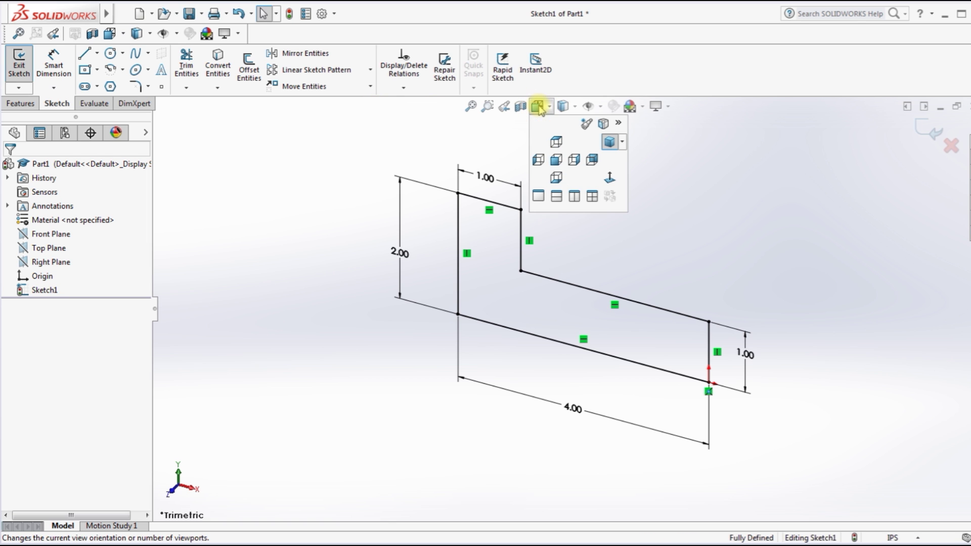
{"action": "left_click", "coordinate": [557, 160]}
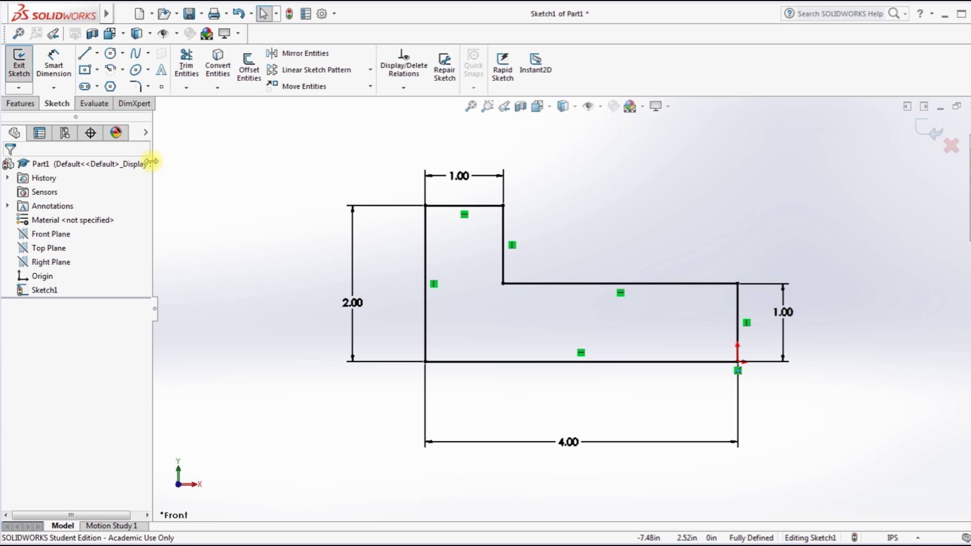
Draw a horizontal centerline along the bottom edge, extending past both ends of the profile
{"action": "left_click", "coordinate": [97, 56]}
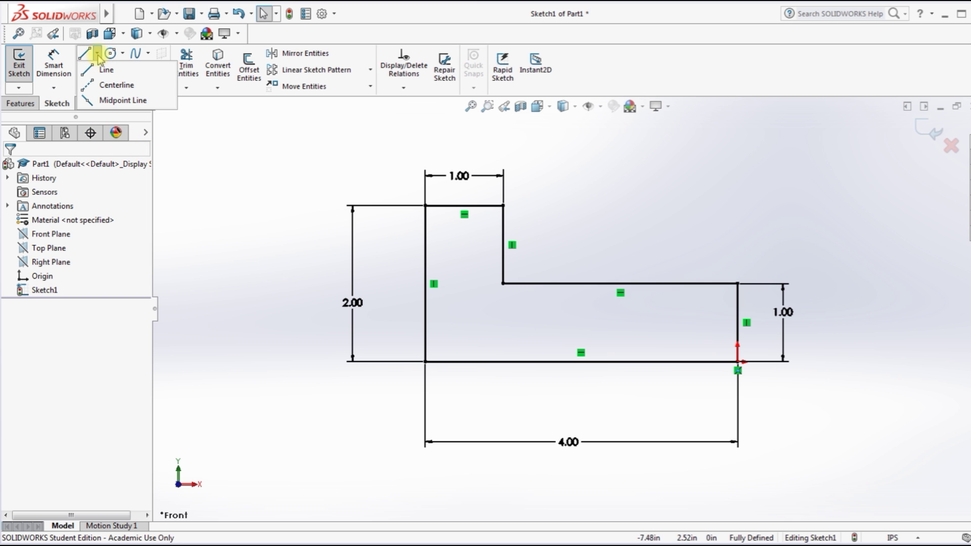
{"action": "left_click", "coordinate": [93, 87]}
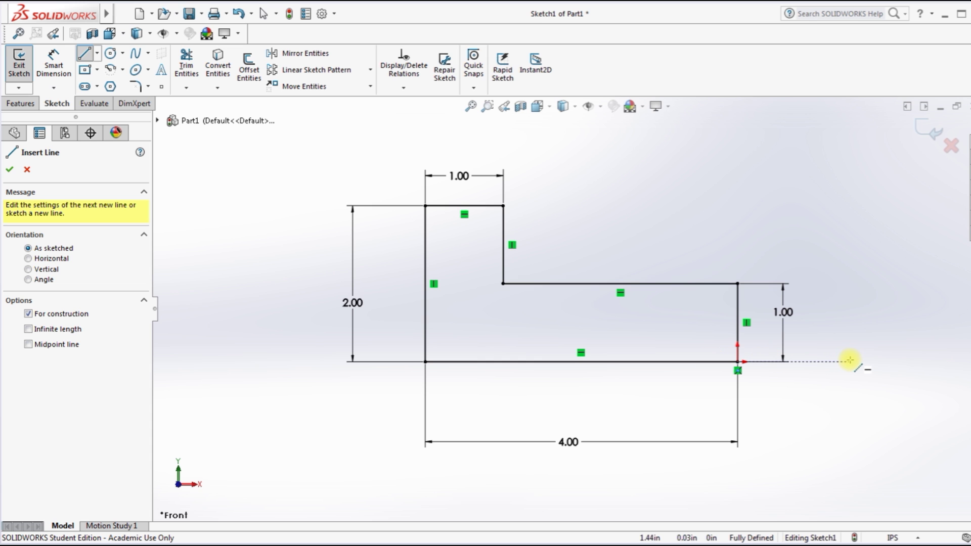
{"action": "left_click", "coordinate": [853, 361]}
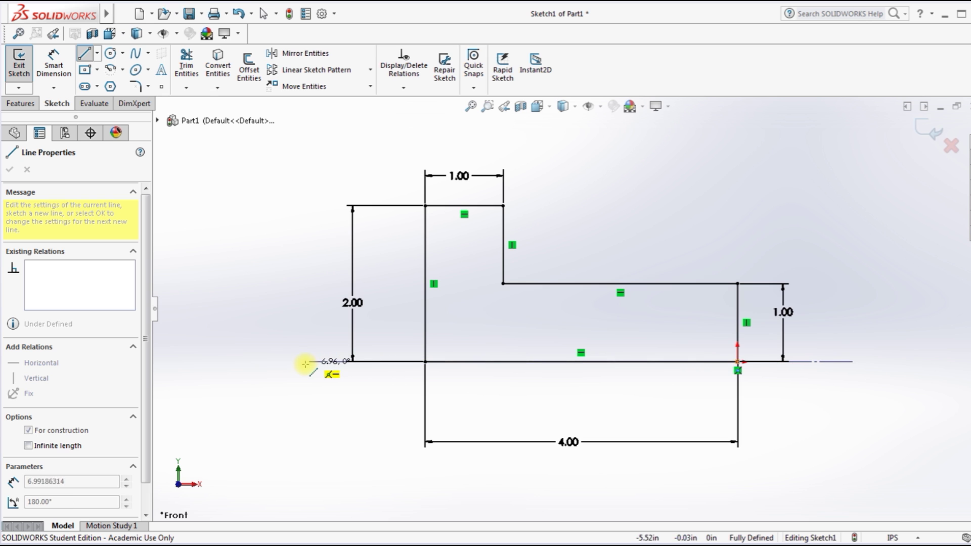
{"action": "left_click", "coordinate": [277, 364]}
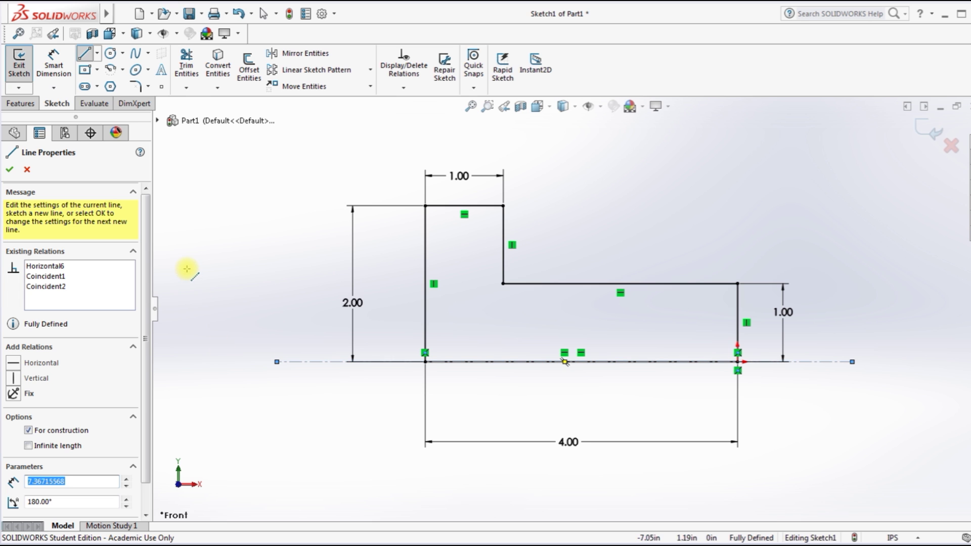
Revolve the profile 360° about the centerline Line7 to create Revolve1
{"action": "left_click", "coordinate": [21, 104]}
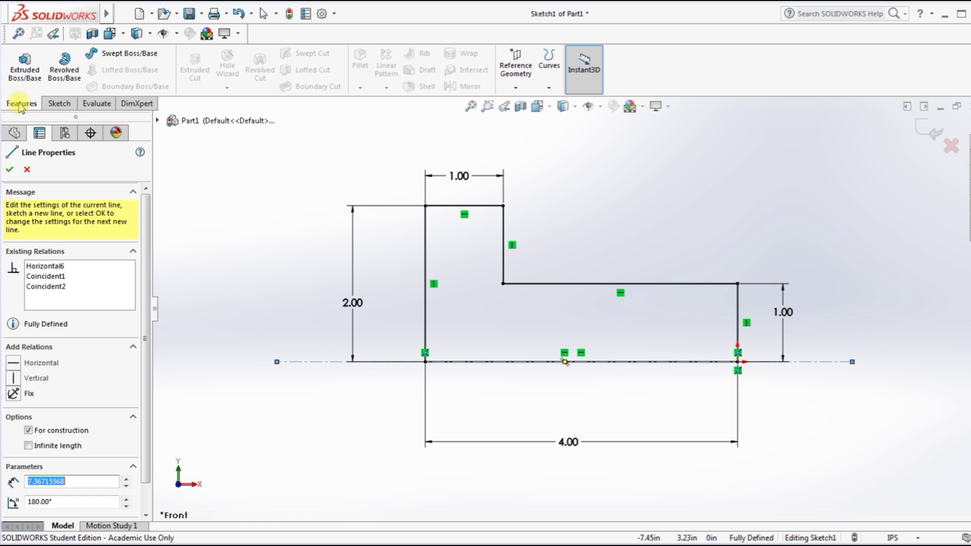
{"action": "left_click", "coordinate": [65, 61]}
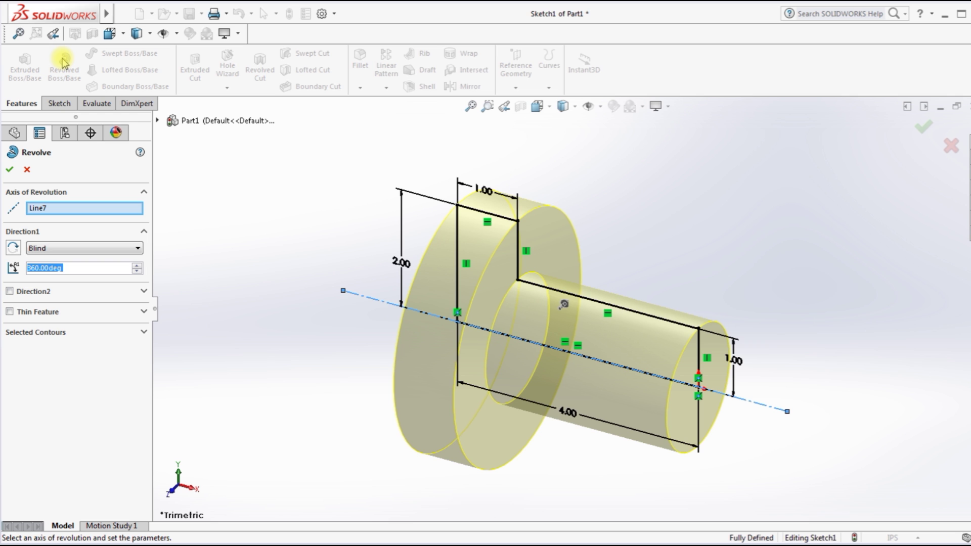
{"action": "left_click", "coordinate": [10, 171]}
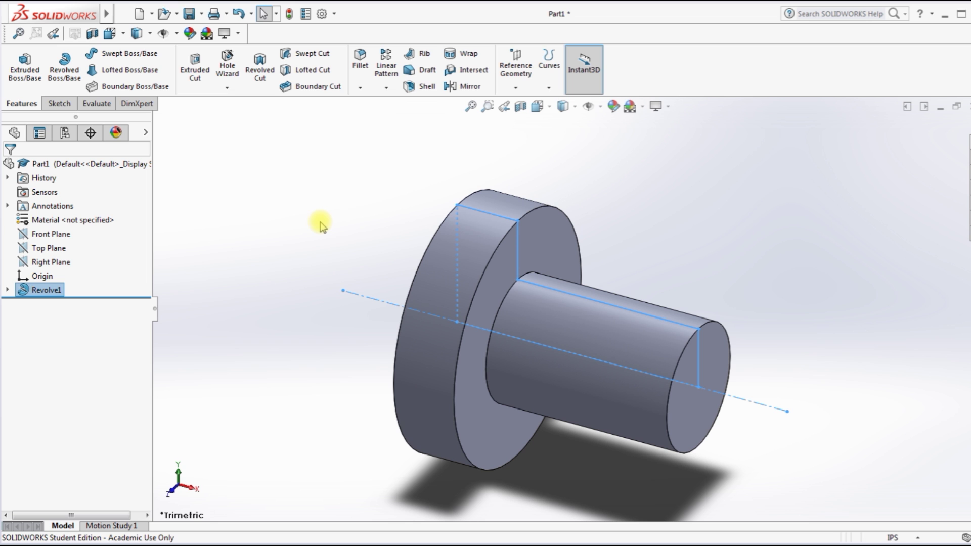
Zoom out and orbit the part, then switch to the Left view facing the flange
{"action": "key", "text": "z"}
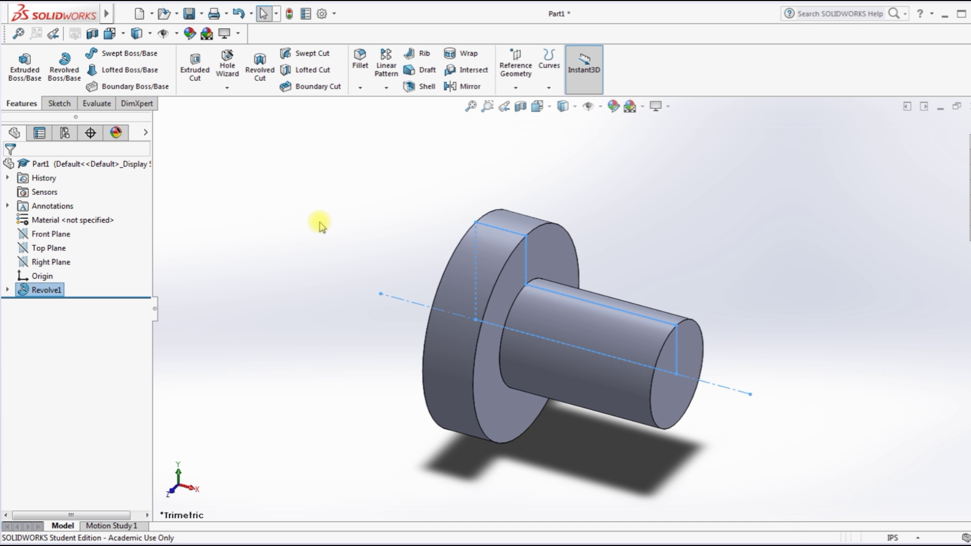
{"action": "left_click", "coordinate": [320, 226]}
{"action": "middle_click_drag", "start_coordinate": [320, 226], "coordinate": [351, 109]}
{"action": "key", "text": "Escape"}
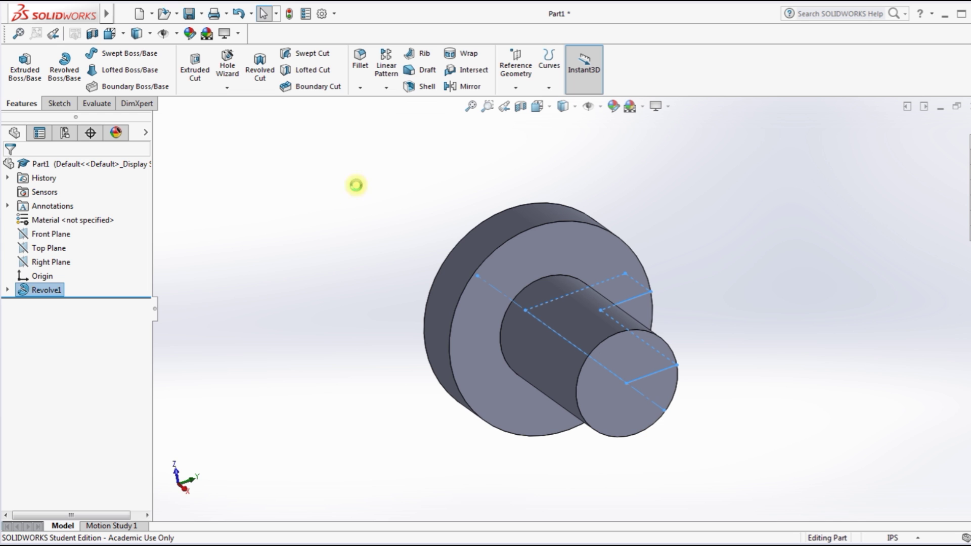
{"action": "left_click", "coordinate": [537, 108]}
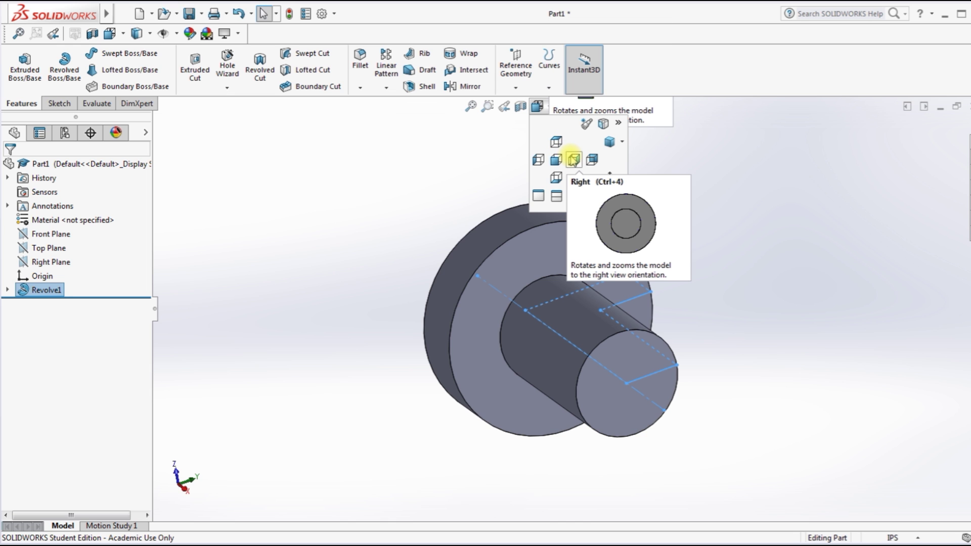
{"action": "left_click", "coordinate": [538, 161]}
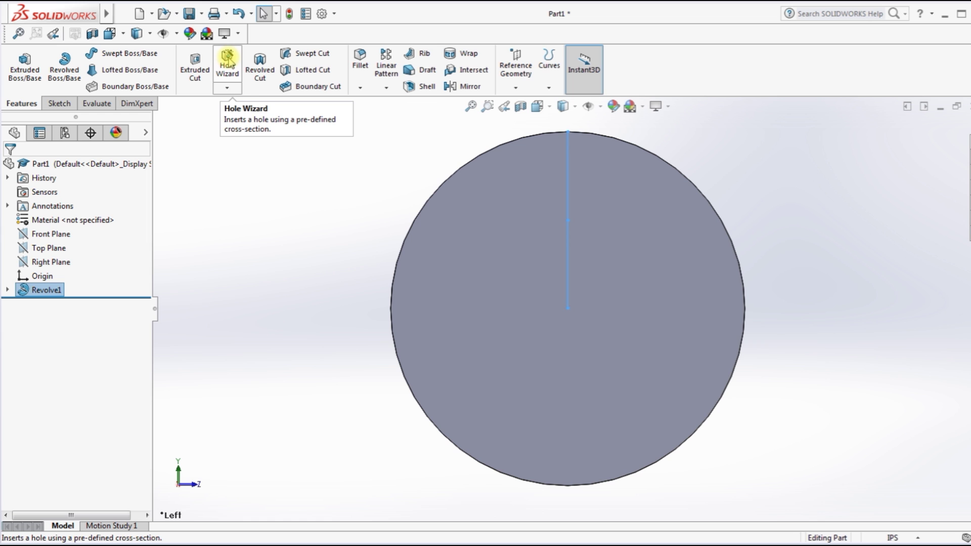
Start the Hole Wizard and choose the Counterbore hole type
{"action": "left_click", "coordinate": [229, 62]}
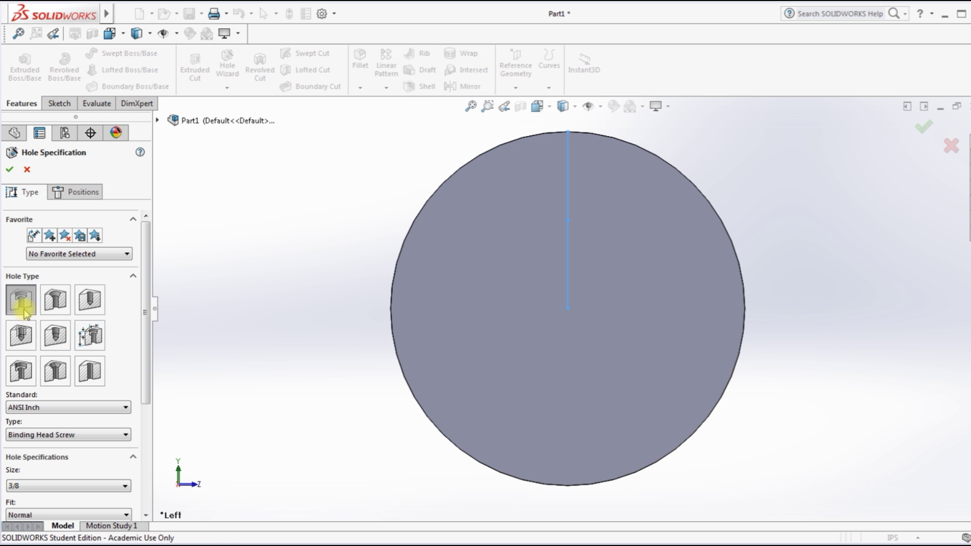
{"action": "left_click", "coordinate": [51, 302]}
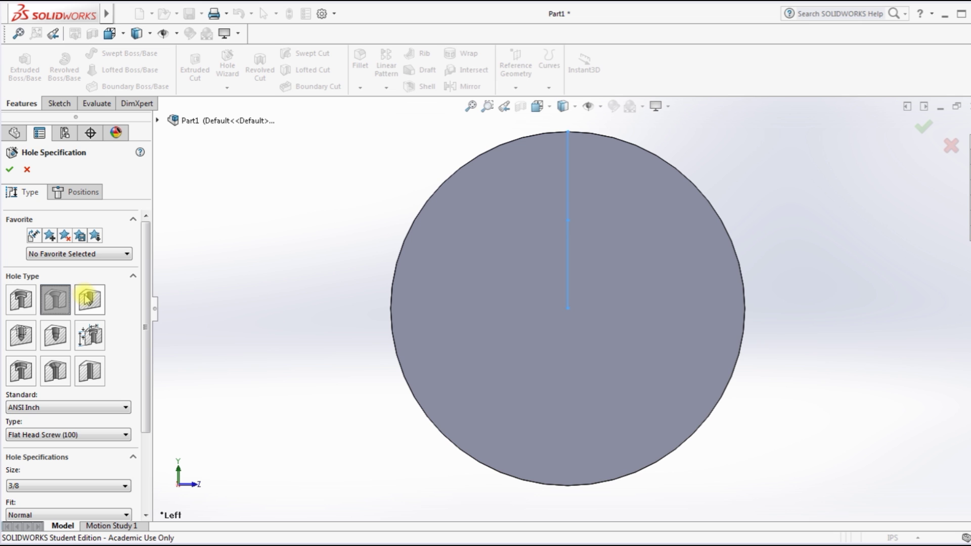
{"action": "left_click", "coordinate": [14, 304]}
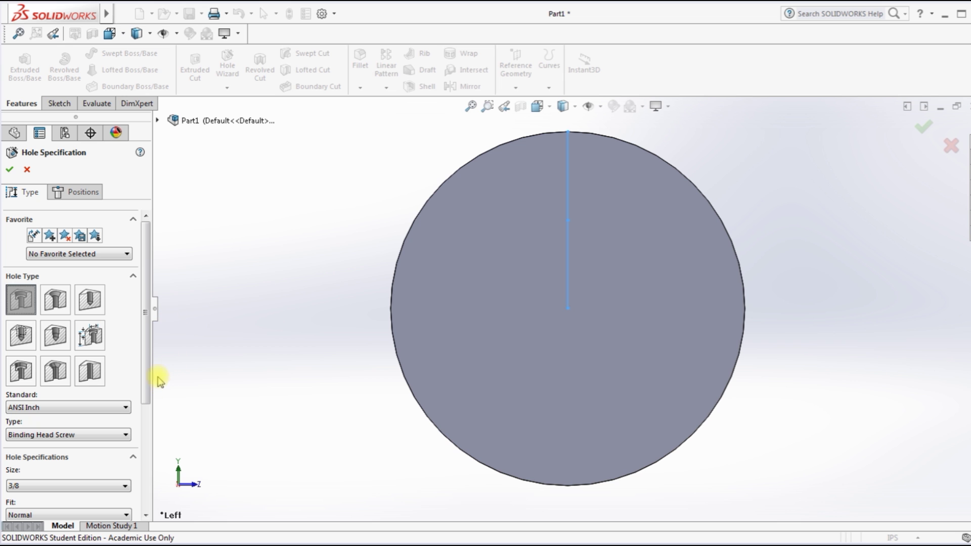
{"action": "left_click_drag", "start_coordinate": [145, 310], "coordinate": [146, 363]}
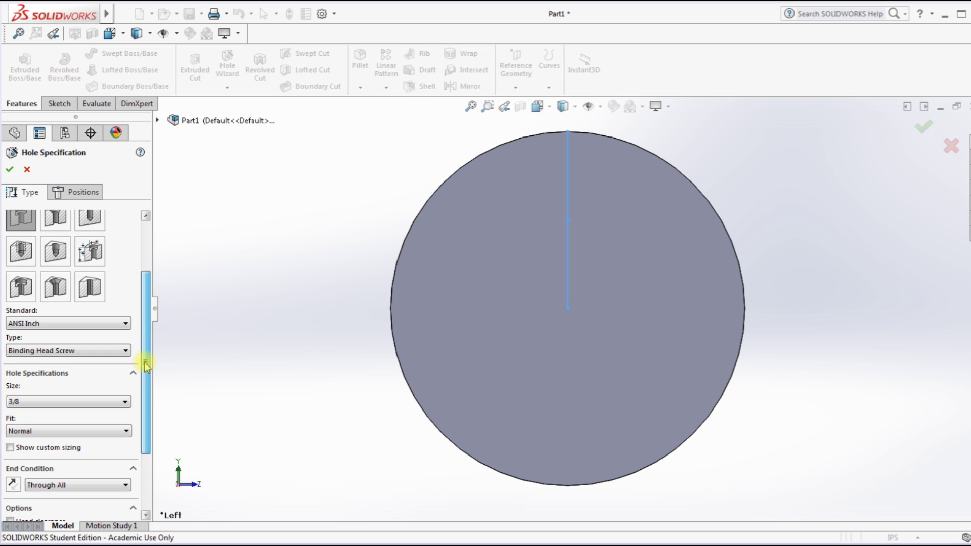
Set the fastener to Socket Head Shoulder Screw, size 3/8, end condition Through All
{"action": "left_click", "coordinate": [126, 351]}
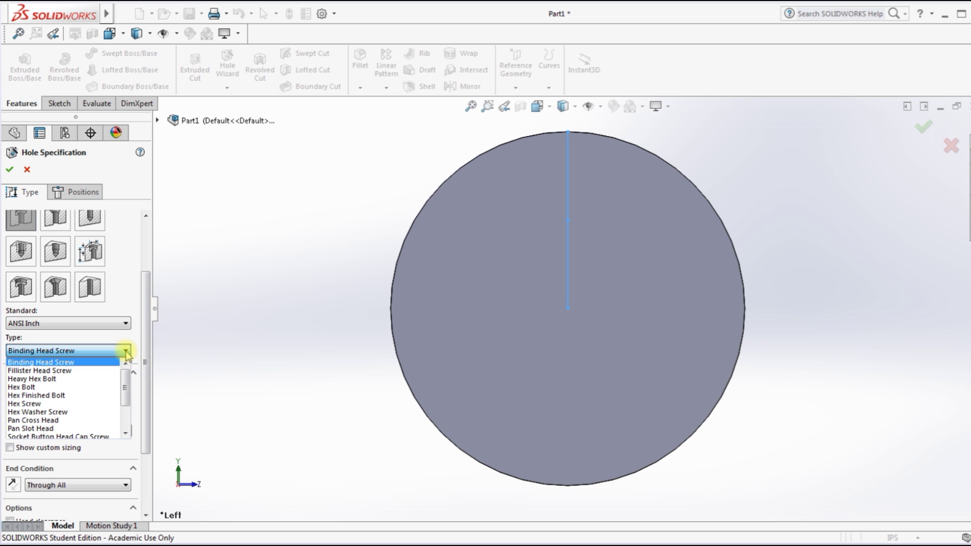
{"action": "left_click_drag", "start_coordinate": [127, 369], "coordinate": [128, 394]}
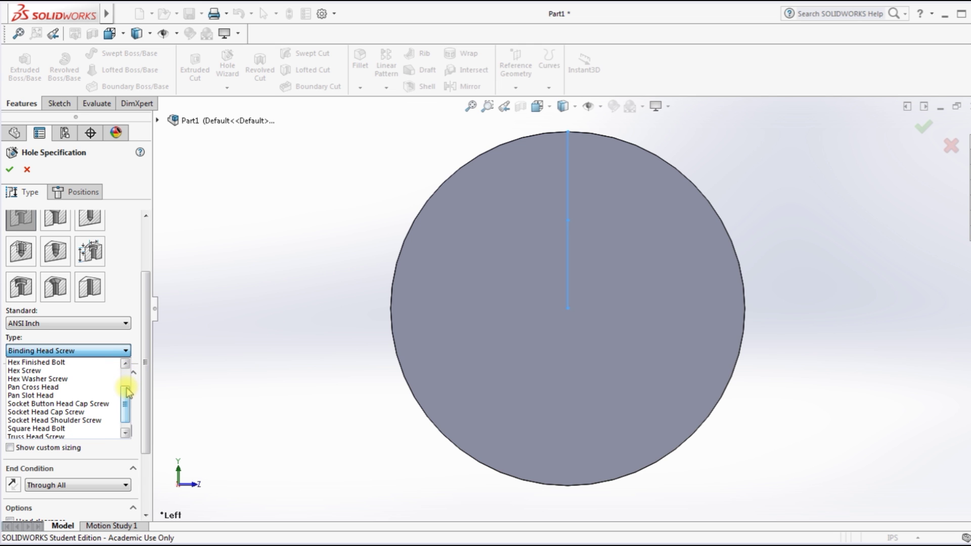
{"action": "left_click", "coordinate": [64, 421]}
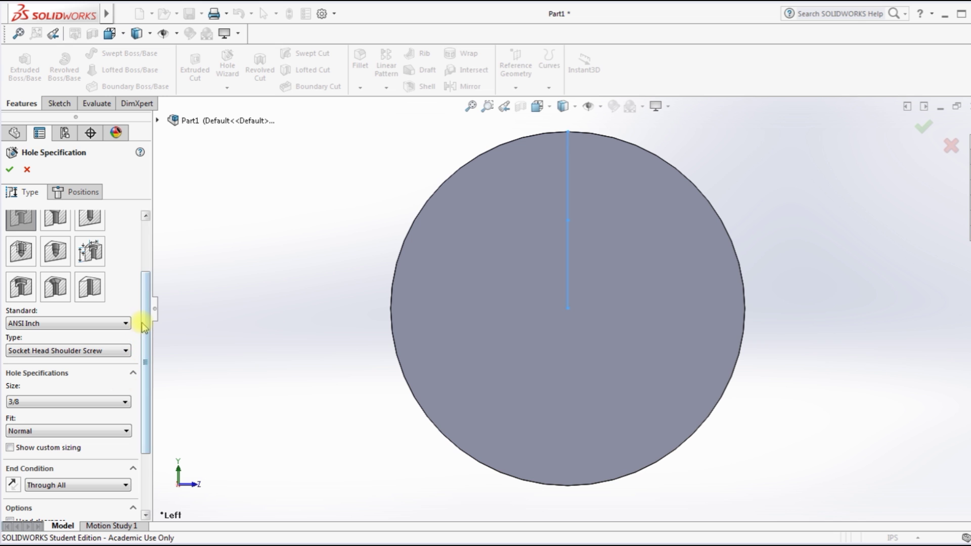
{"action": "left_click_drag", "start_coordinate": [145, 324], "coordinate": [147, 400]}
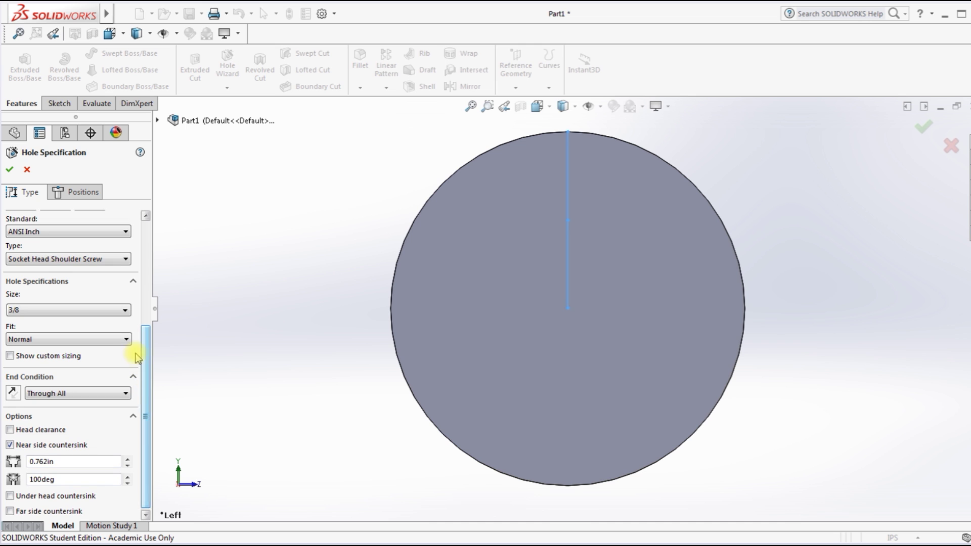
{"action": "left_click", "coordinate": [126, 311]}
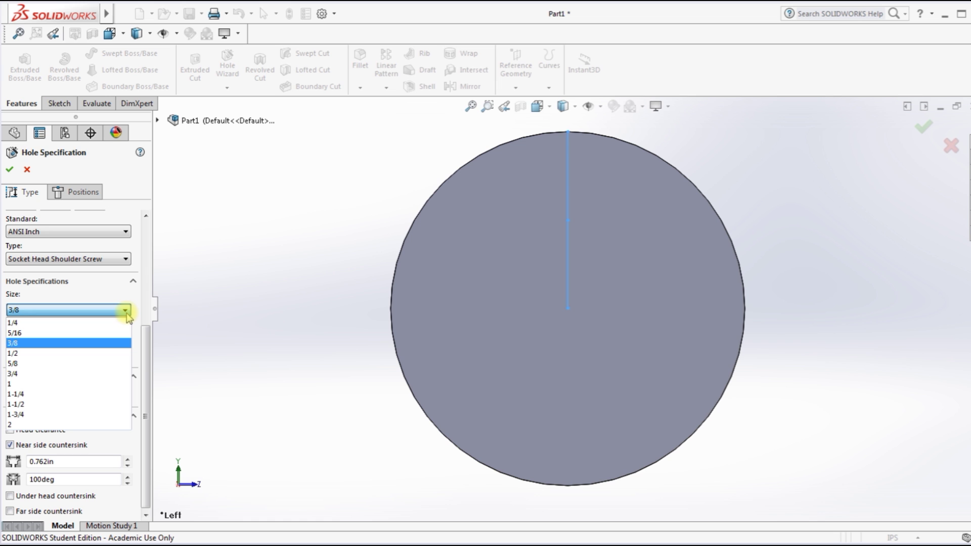
{"action": "left_click", "coordinate": [126, 314]}
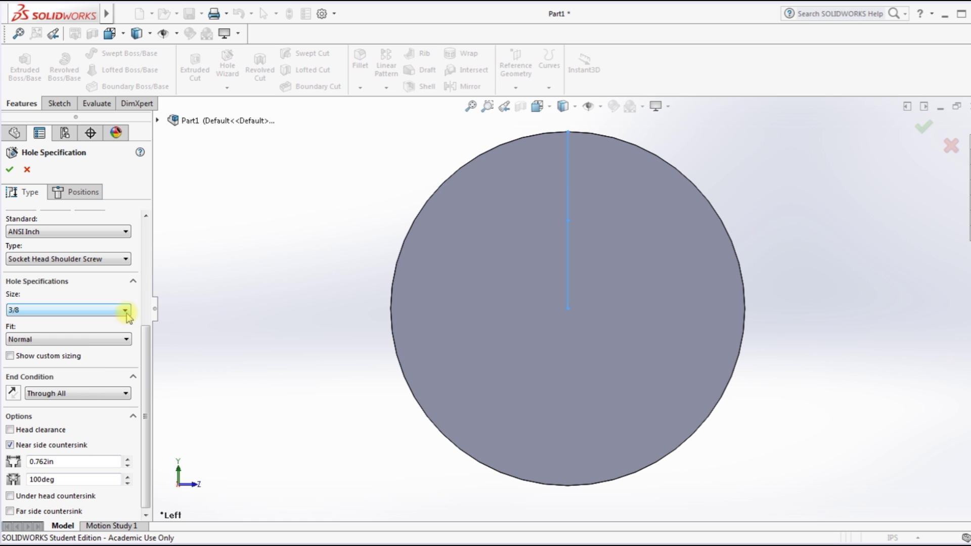
{"action": "left_click_drag", "start_coordinate": [144, 403], "coordinate": [146, 439]}
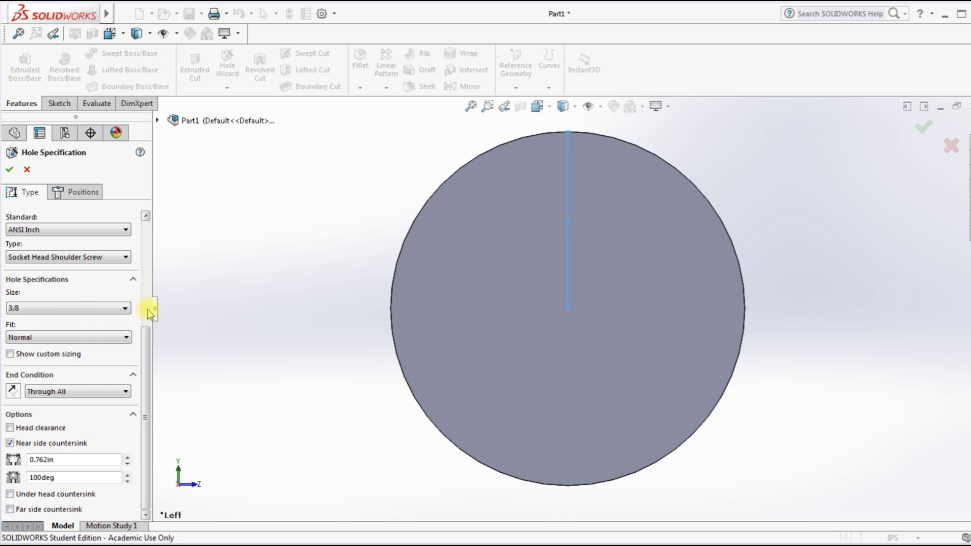
{"action": "left_click_drag", "start_coordinate": [145, 337], "coordinate": [147, 344]}
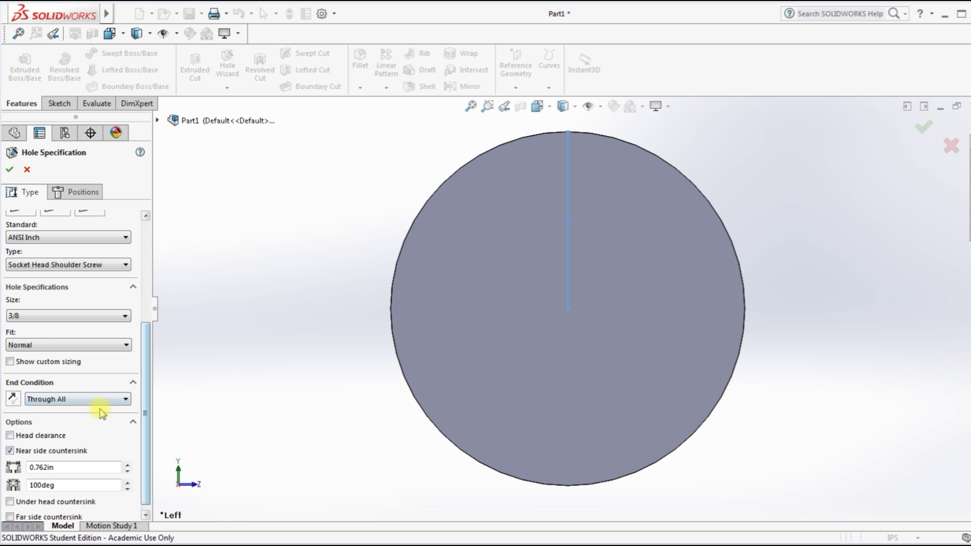
{"action": "left_click_drag", "start_coordinate": [145, 397], "coordinate": [147, 260]}
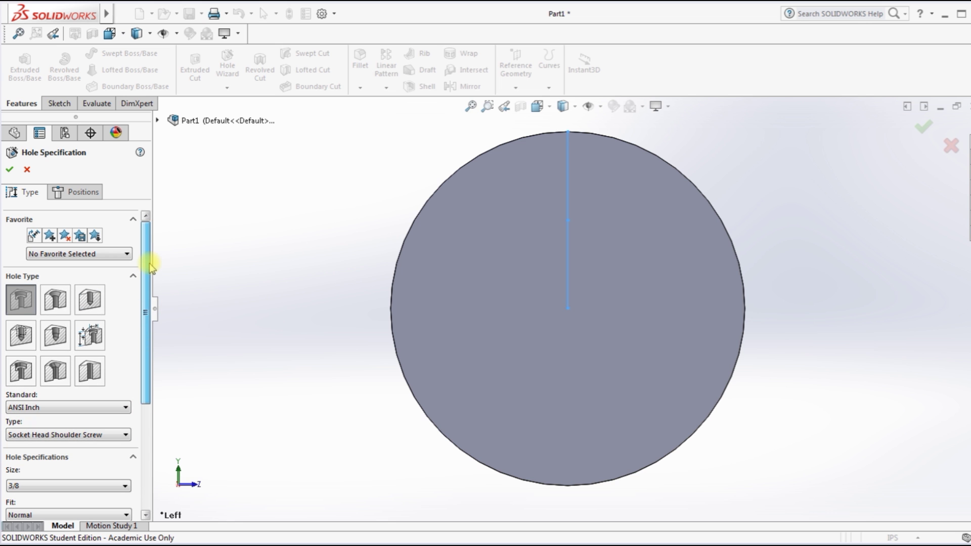
Position the hole point at the disk's origin and cut the 3/8 socket shoulder-screw counterbore through
{"action": "left_click", "coordinate": [75, 195]}
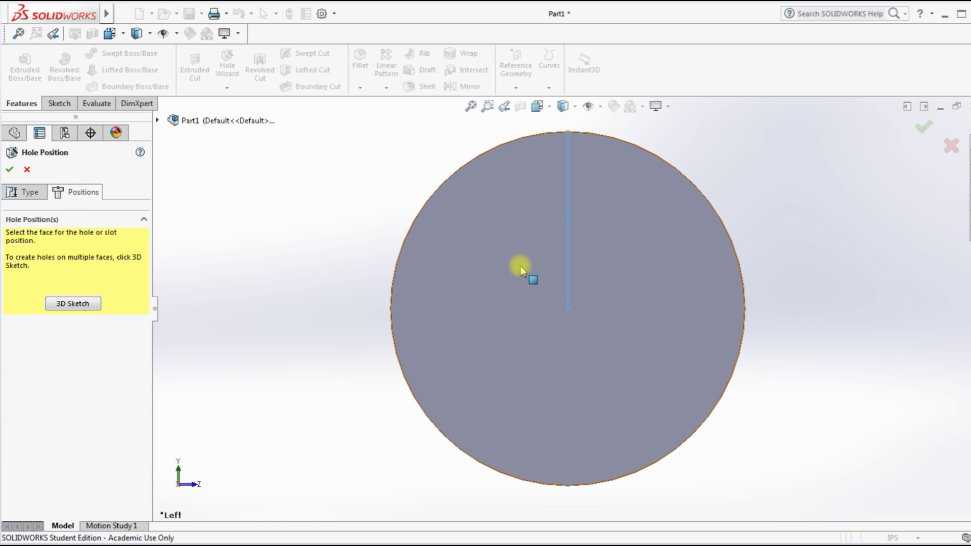
{"action": "left_click", "coordinate": [500, 258]}
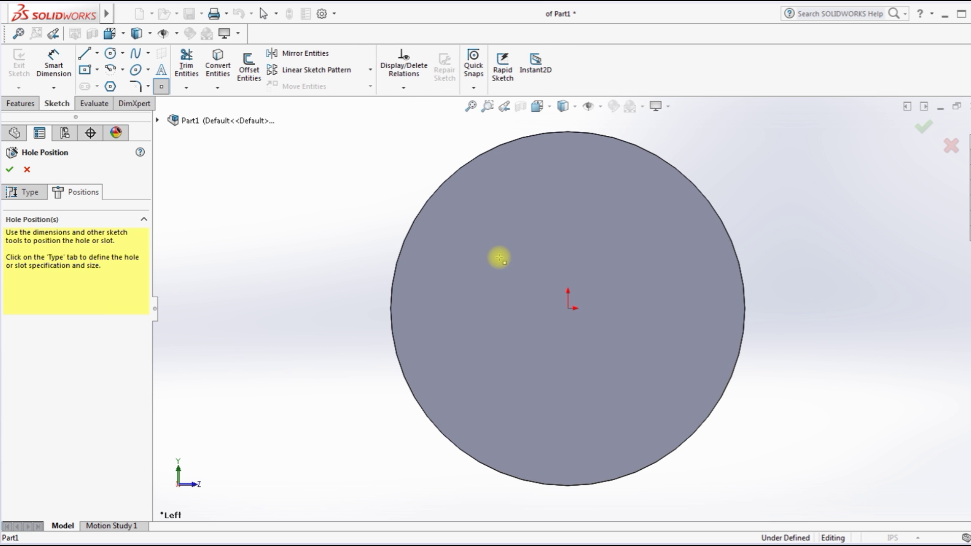
{"action": "left_click", "coordinate": [500, 258]}
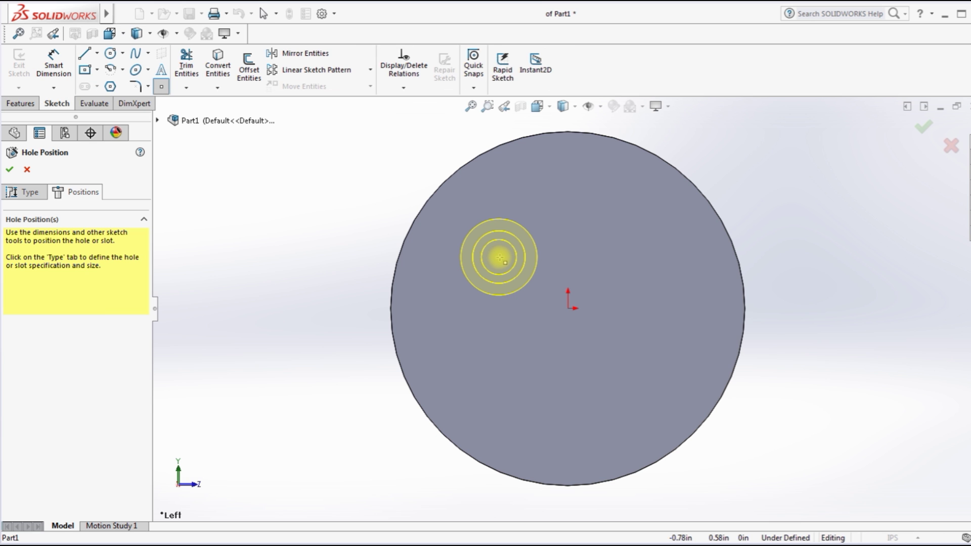
{"action": "left_click", "coordinate": [531, 225]}
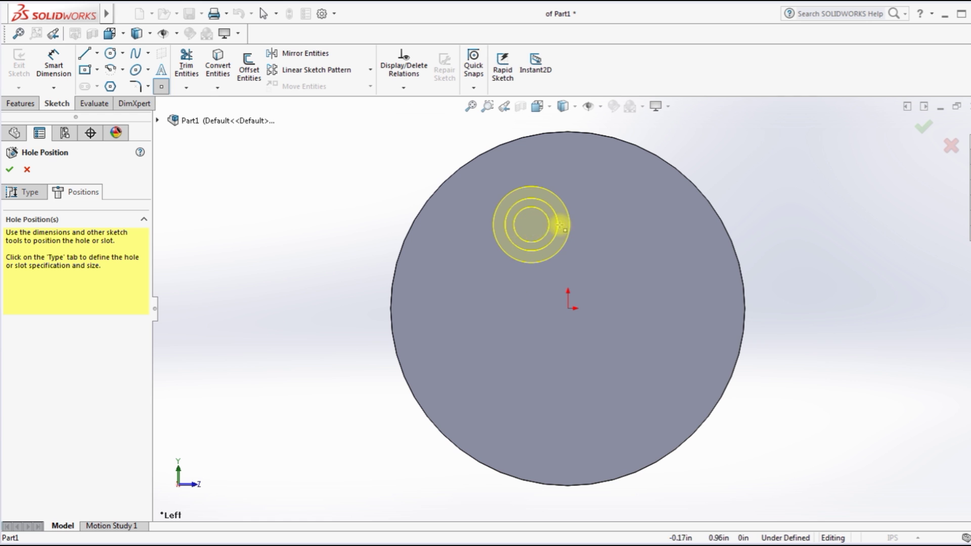
{"action": "mouse_move", "coordinate": [561, 225]}
{"action": "left_mouse_down"}
{"action": "mouse_move", "coordinate": [559, 299]}
{"action": "mouse_move", "coordinate": [573, 311]}
{"action": "mouse_move", "coordinate": [545, 308]}
{"action": "mouse_move", "coordinate": [568, 309]}
{"action": "left_mouse_up"}
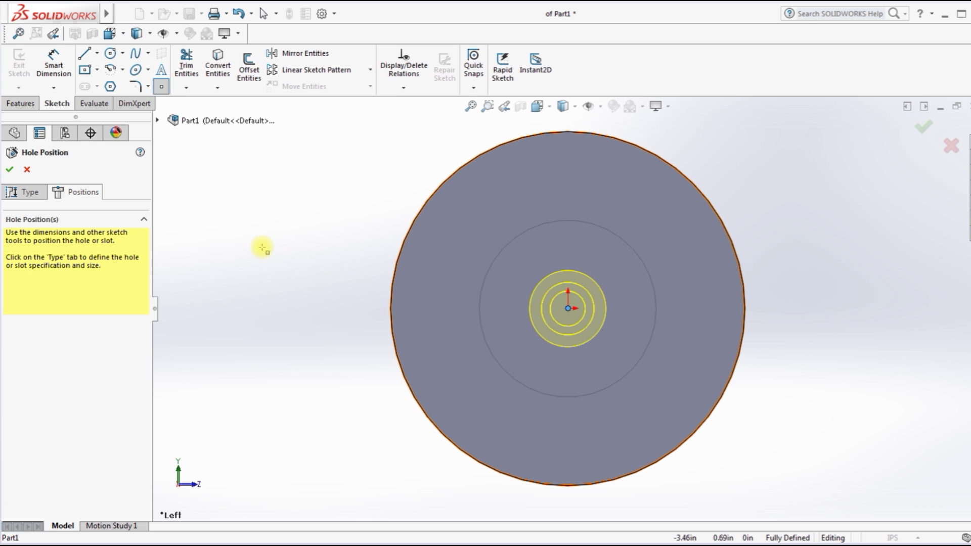
{"action": "left_click", "coordinate": [9, 172]}
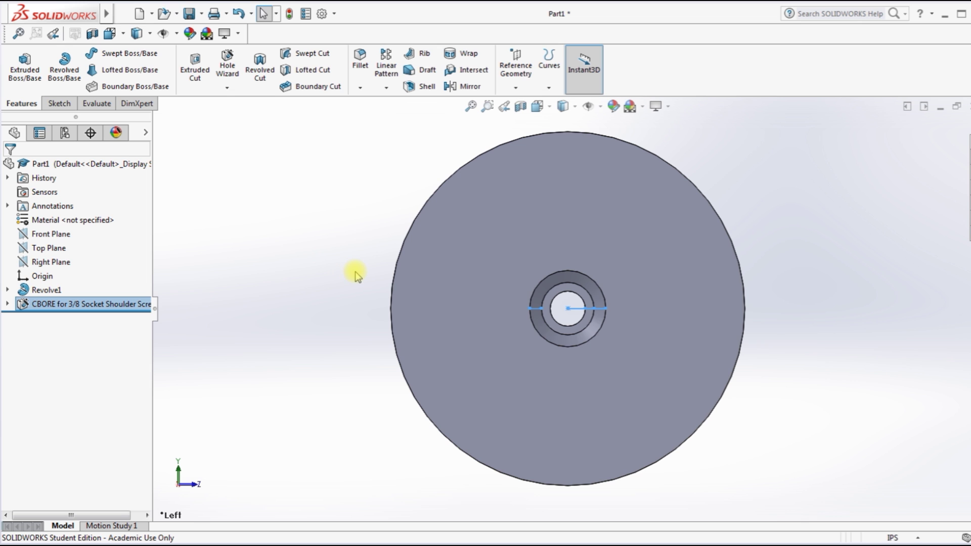
Zoom out and orbit the part to show the flange, shank and through-hole in 3-D
{"action": "key", "text": "z"}
{"action": "key", "text": "z"}
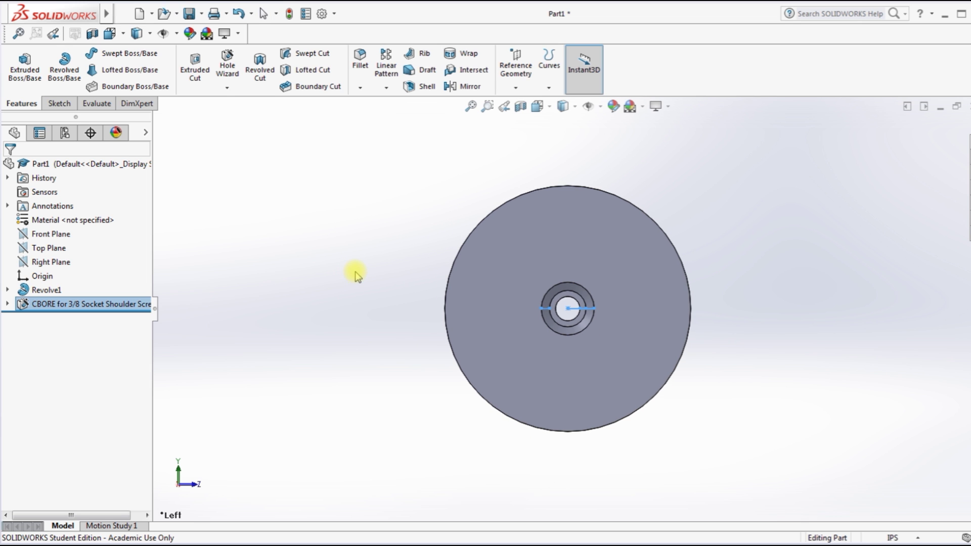
{"action": "middle_click_drag", "start_coordinate": [353, 271], "coordinate": [622, 243]}
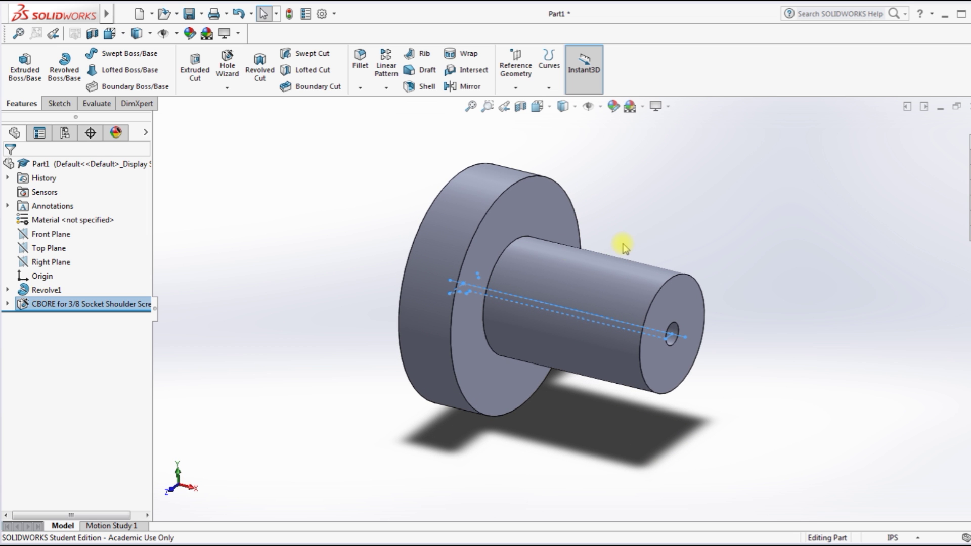
Show the Revolve1 and CBORE dimensions, including 4.00 and 100.00°, with the view facing the flange
{"action": "left_click", "coordinate": [41, 292]}
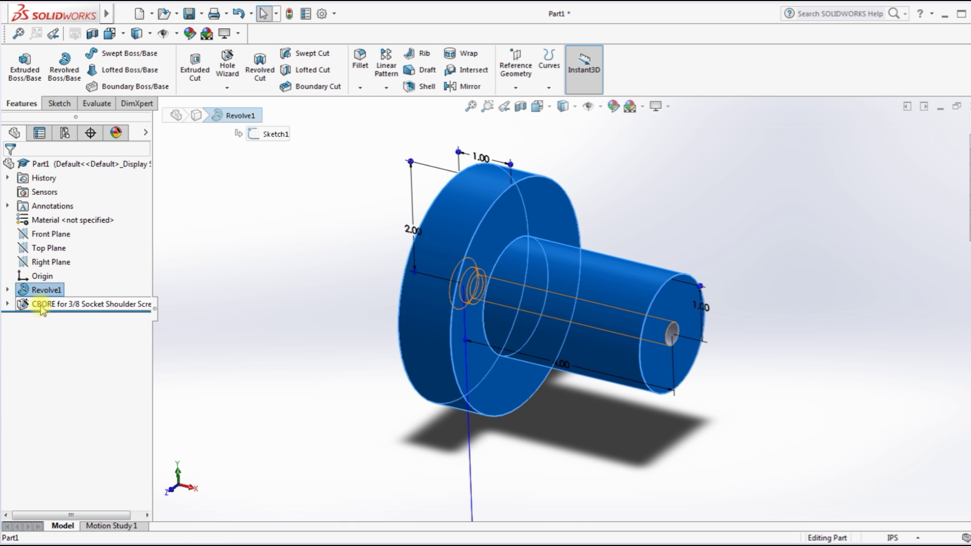
{"action": "left_click", "coordinate": [42, 306]}
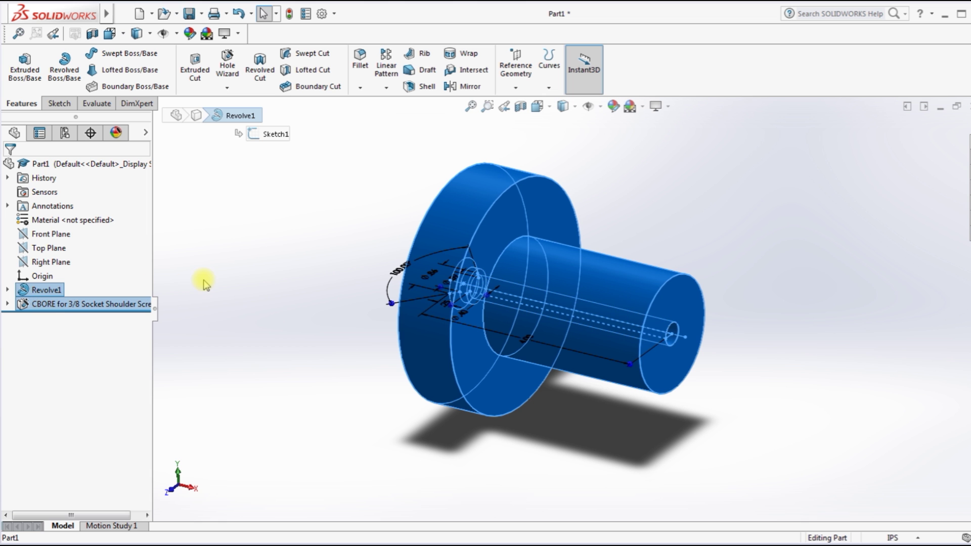
{"action": "mouse_move", "coordinate": [219, 281]}
{"action": "middle_mouse_down"}
{"action": "mouse_move", "coordinate": [282, 297]}
{"action": "mouse_move", "coordinate": [280, 466]}
{"action": "mouse_move", "coordinate": [289, 481]}
{"action": "mouse_move", "coordinate": [342, 492]}
{"action": "mouse_move", "coordinate": [414, 447]}
{"action": "mouse_move", "coordinate": [432, 408]}
{"action": "mouse_move", "coordinate": [404, 221]}
{"action": "mouse_move", "coordinate": [354, 195]}
{"action": "mouse_move", "coordinate": [318, 200]}
{"action": "mouse_move", "coordinate": [273, 225]}
{"action": "mouse_move", "coordinate": [234, 295]}
{"action": "mouse_move", "coordinate": [208, 284]}
{"action": "middle_mouse_up"}
{"action": "middle_click_drag", "start_coordinate": [208, 341], "coordinate": [369, 454]}
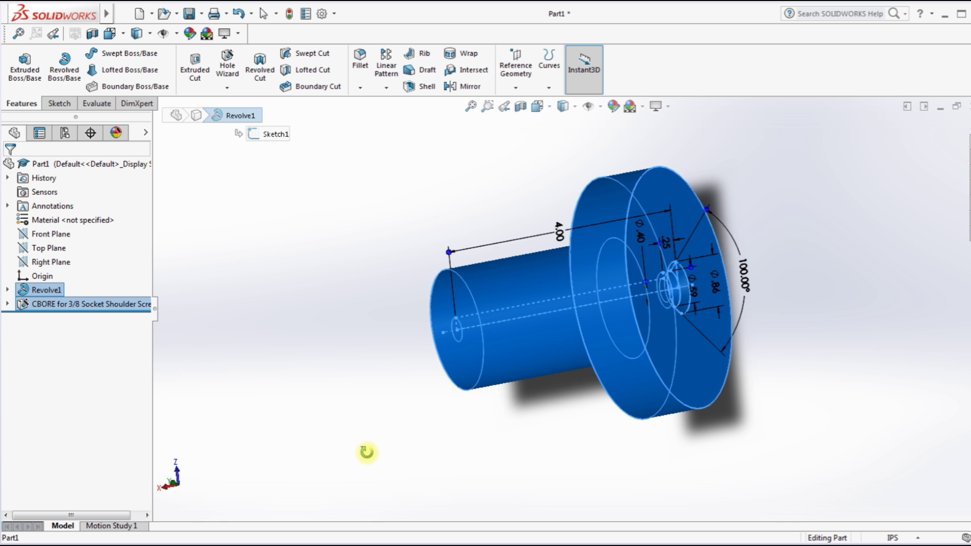
{"action": "key", "text": "Escape"}
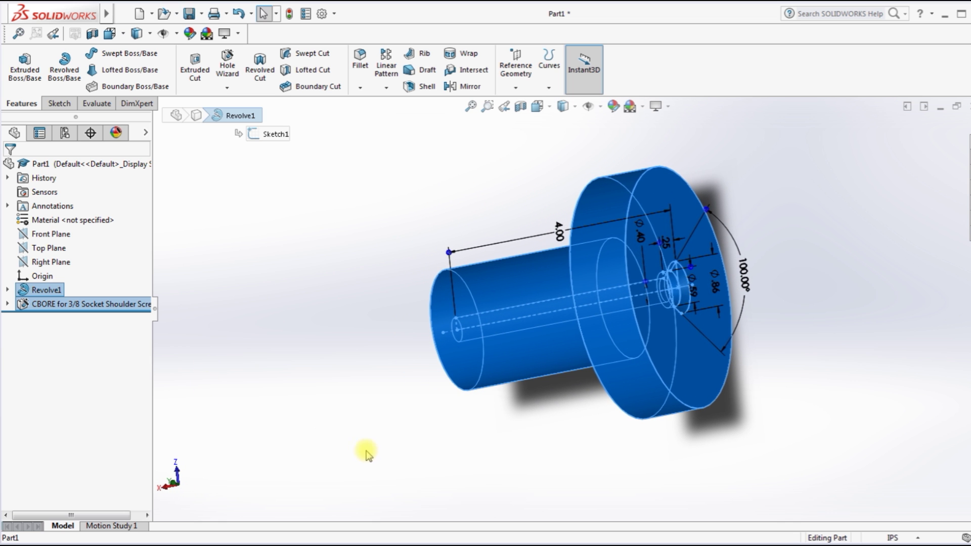
{"action": "left_click", "coordinate": [219, 199]}
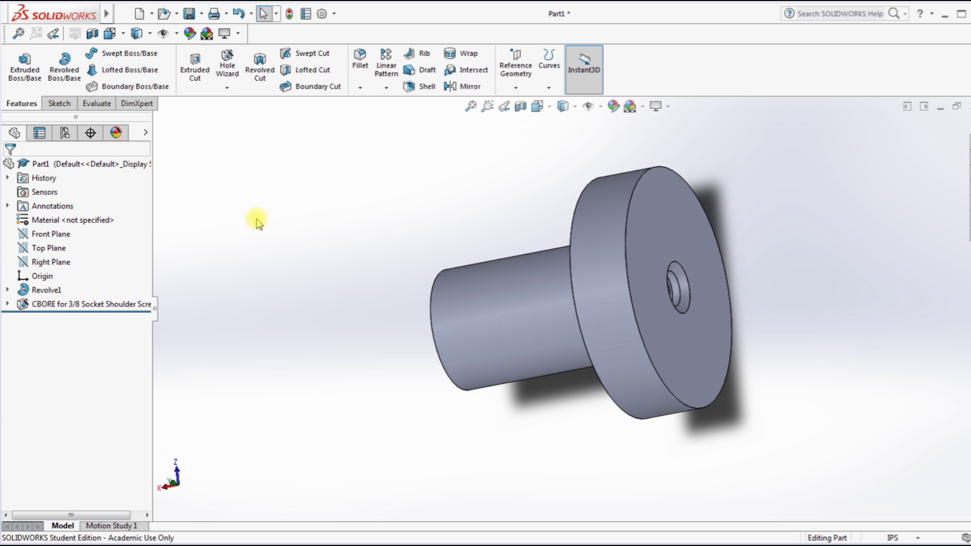
{"action": "key", "text": "Up"}
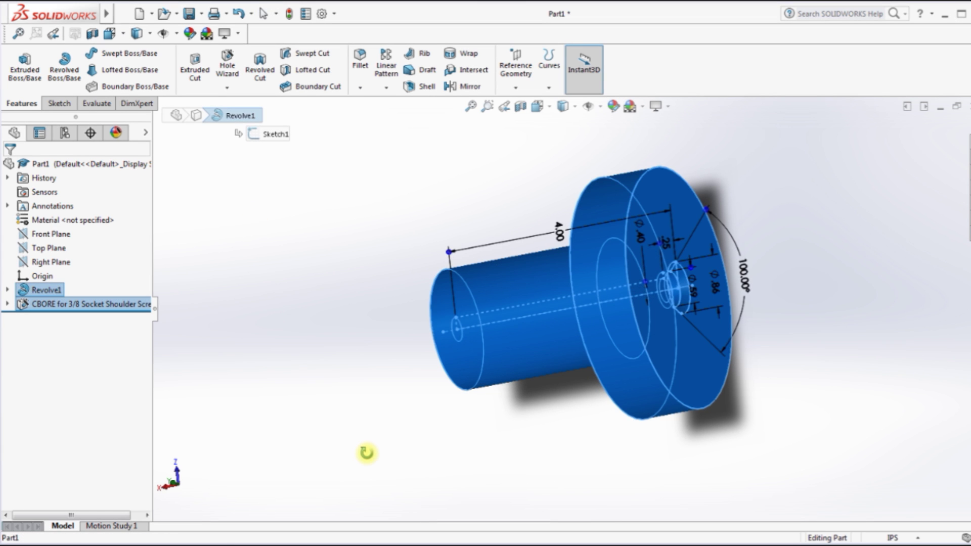